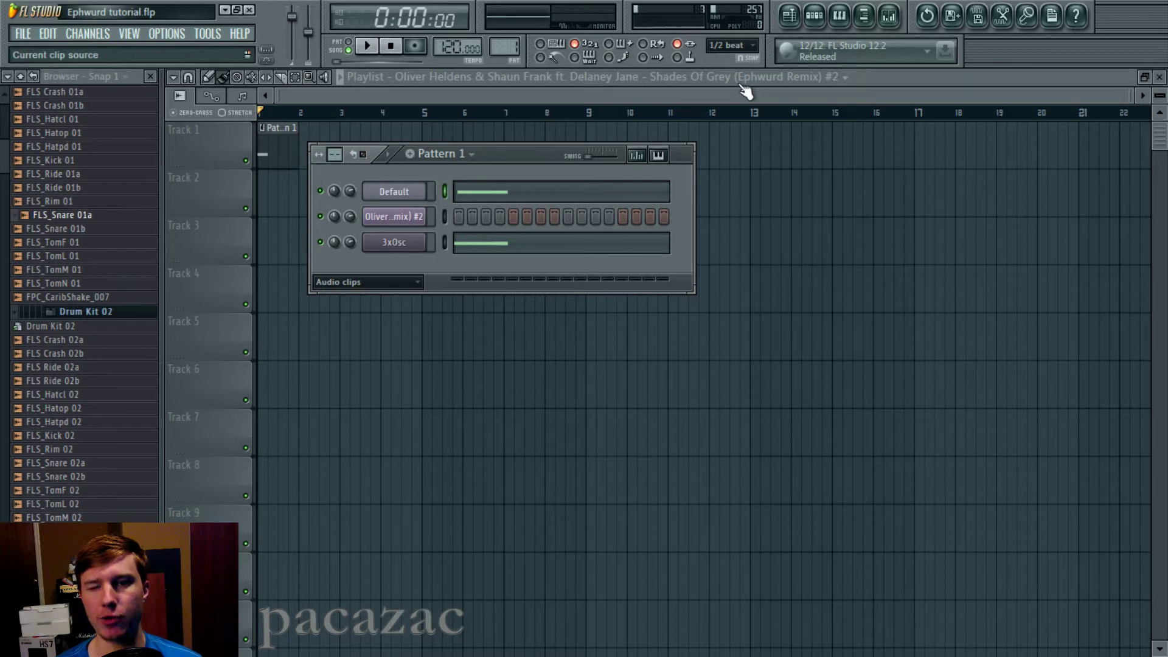
Hide the channel rack, then bring up the mixer with the Master track selected.
mouse_move(531, 152)
mouse_down()
mouse_move(527, 168)
mouse_move(540, 154)
mouse_up()
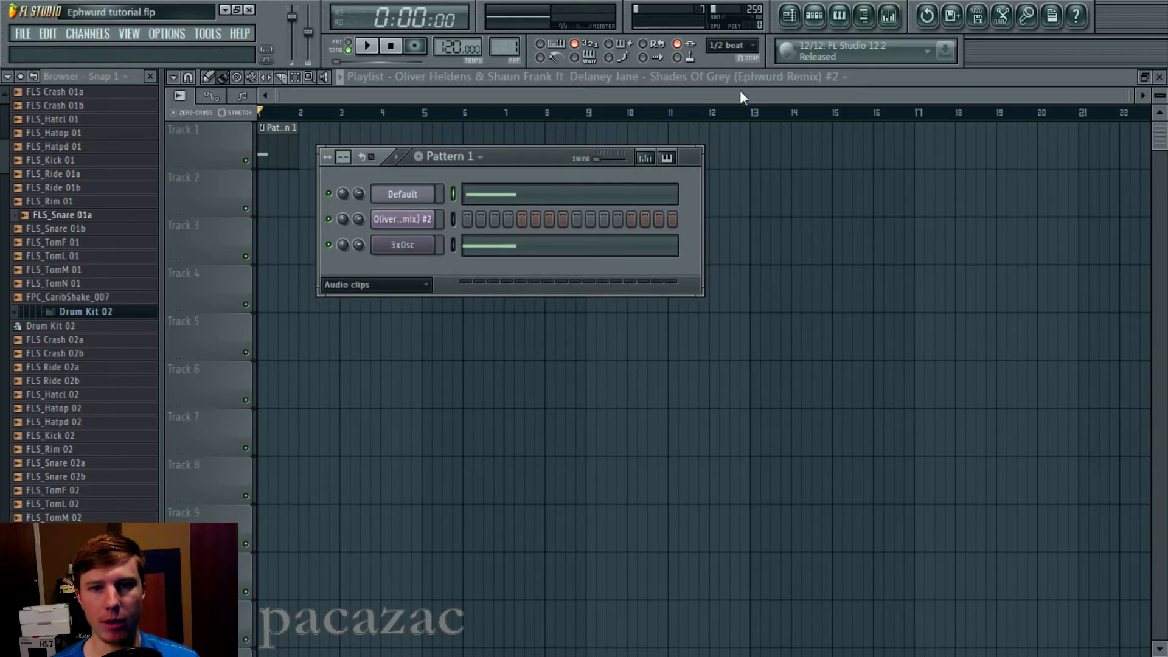
key(F6)
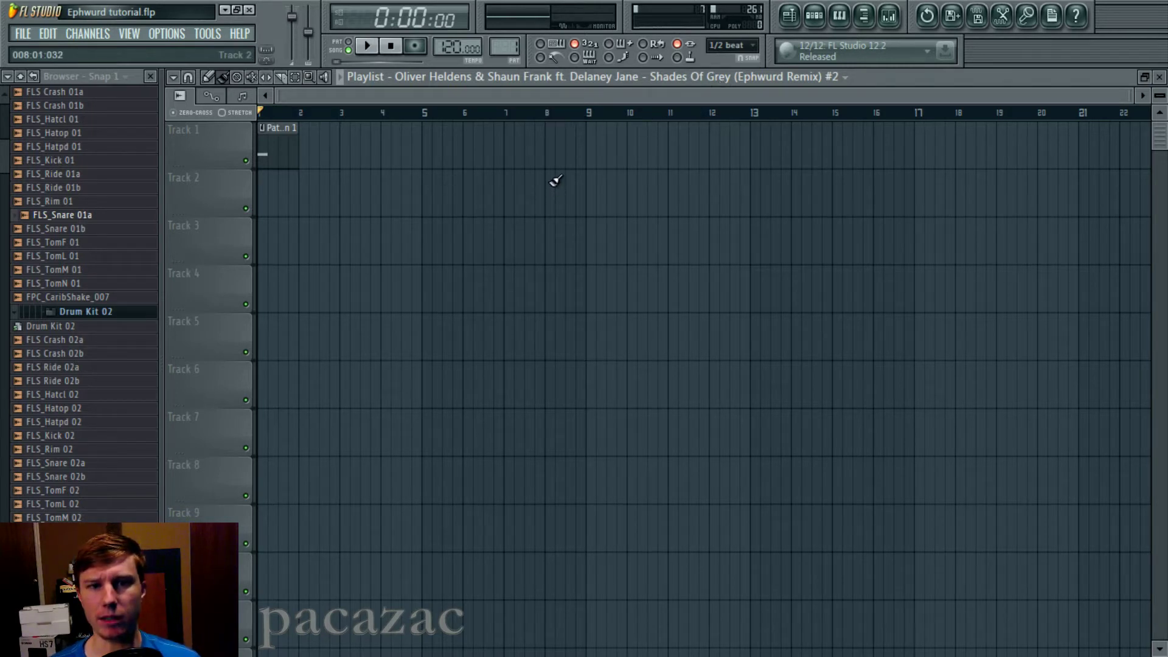
click(829, 16)
click(889, 19)
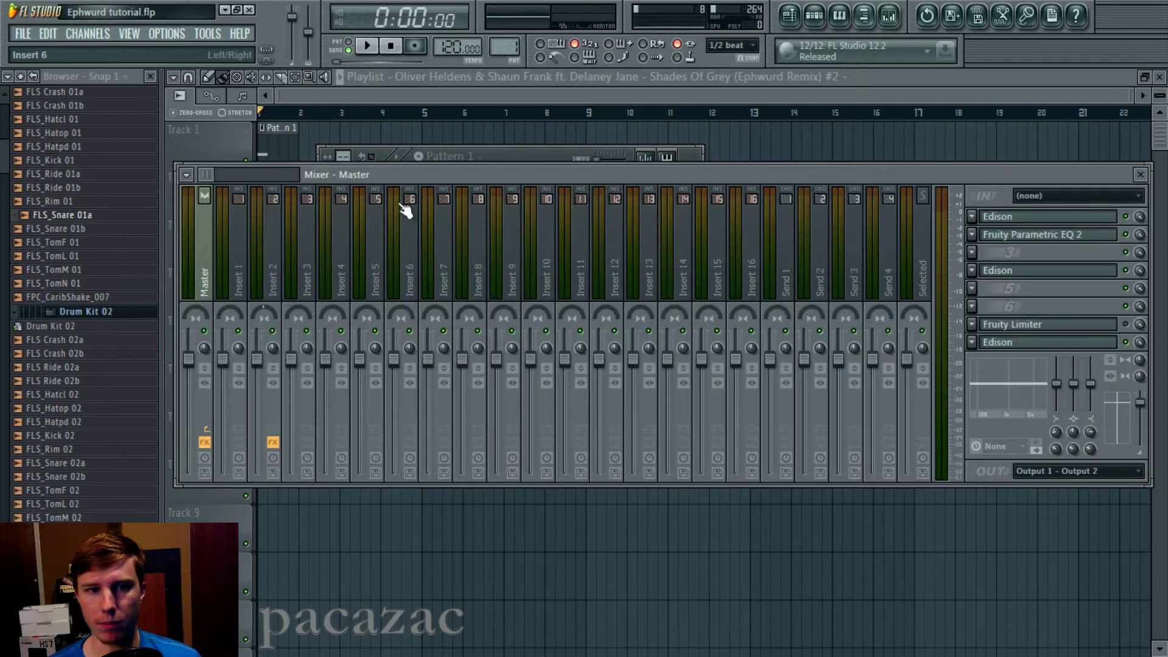
click(242, 261)
click(210, 271)
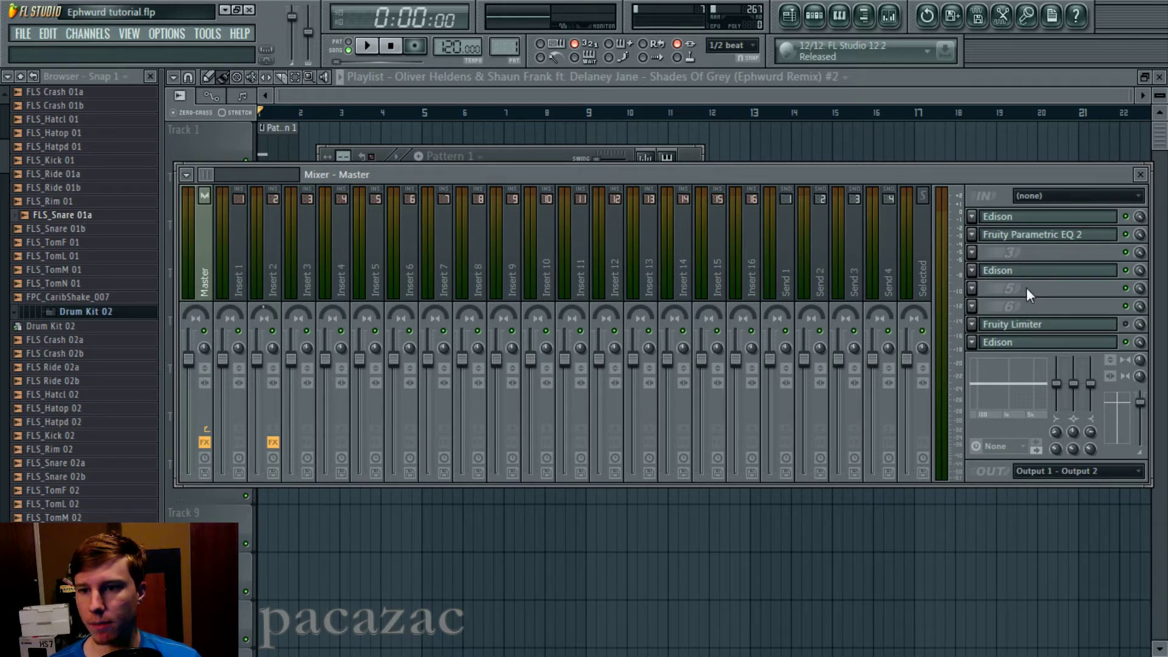
Audition the Shades Of Grey (Ephwurd Remix) sample in the Master track's first Edison, then return to the playlist.
click(1036, 218)
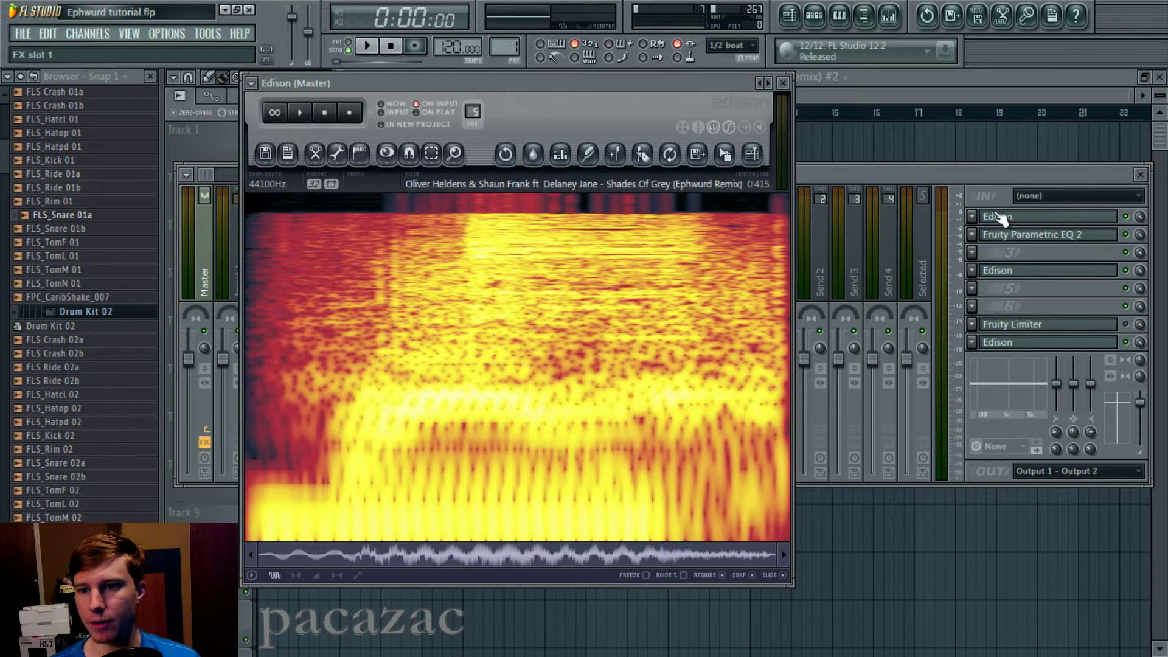
click(303, 113)
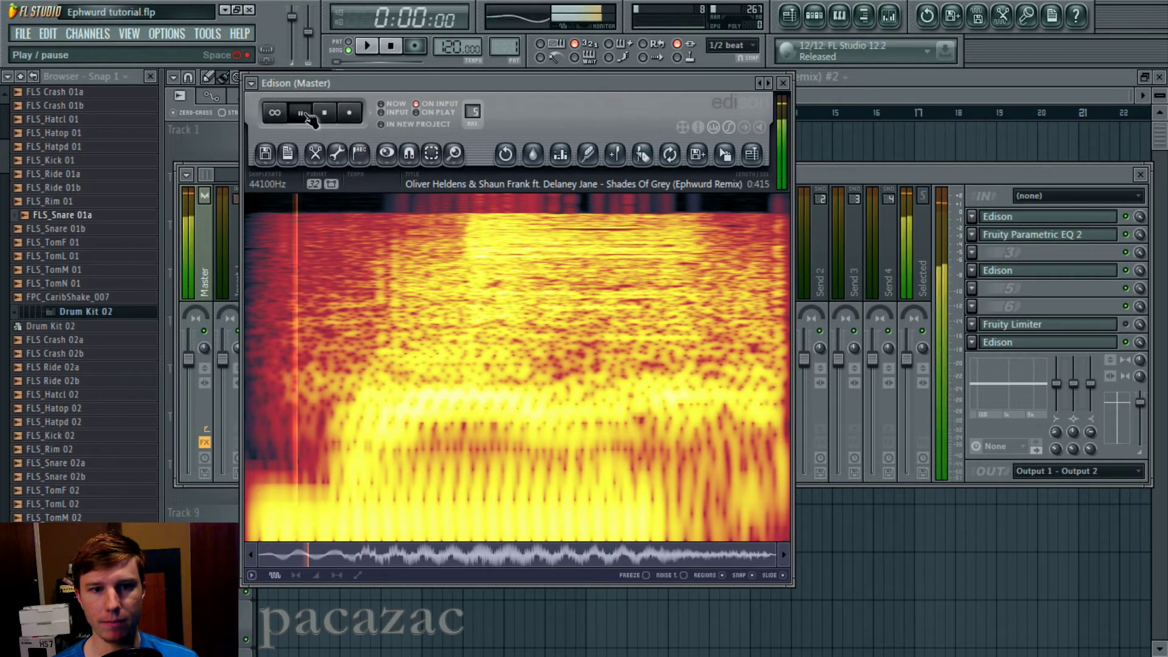
click(306, 114)
click(857, 93)
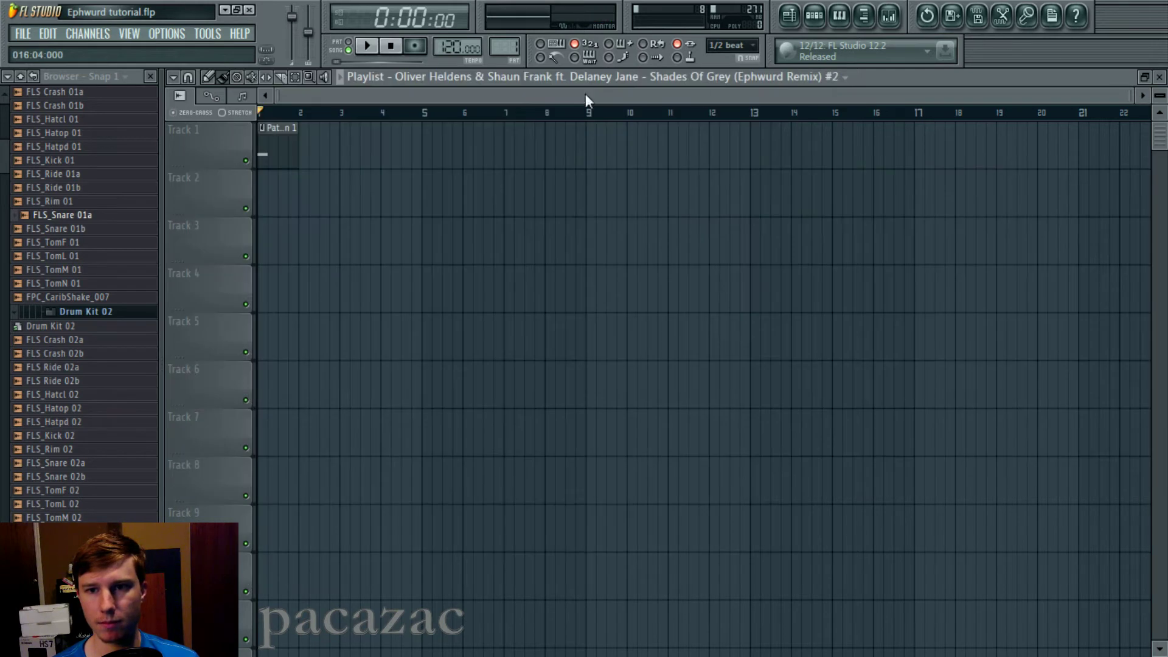
key(space)
key(space)
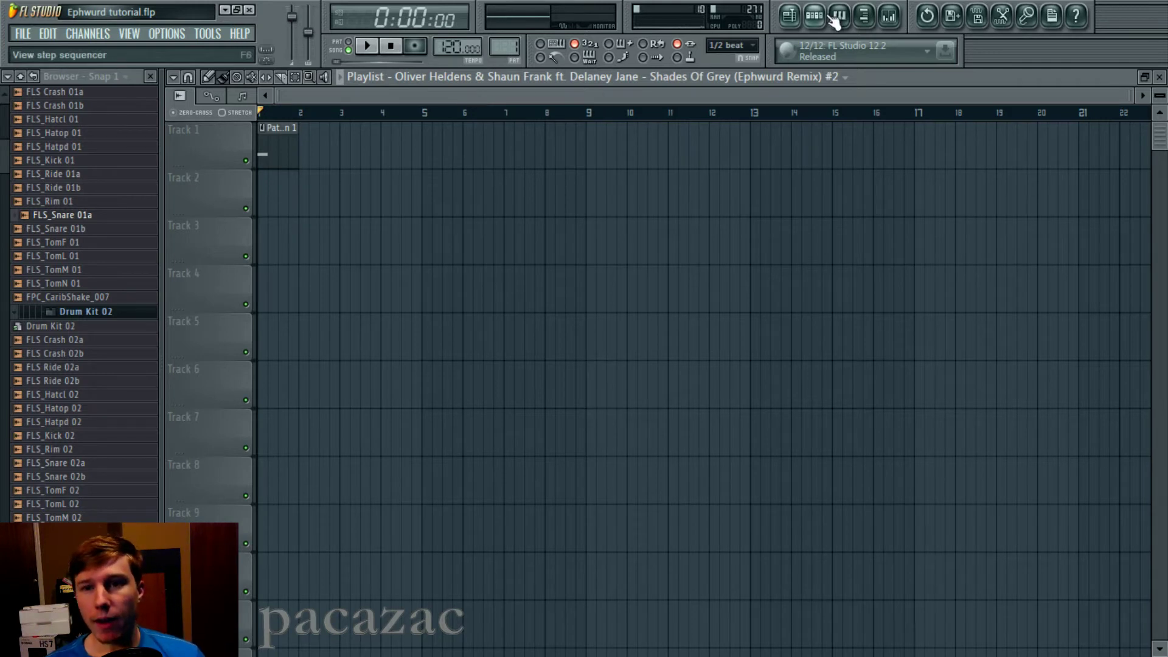
key(space)
key(space)
key(space)
key(space)
Show the mixer and channel rack, and open the Sytrus synth of the Default channel.
click(886, 17)
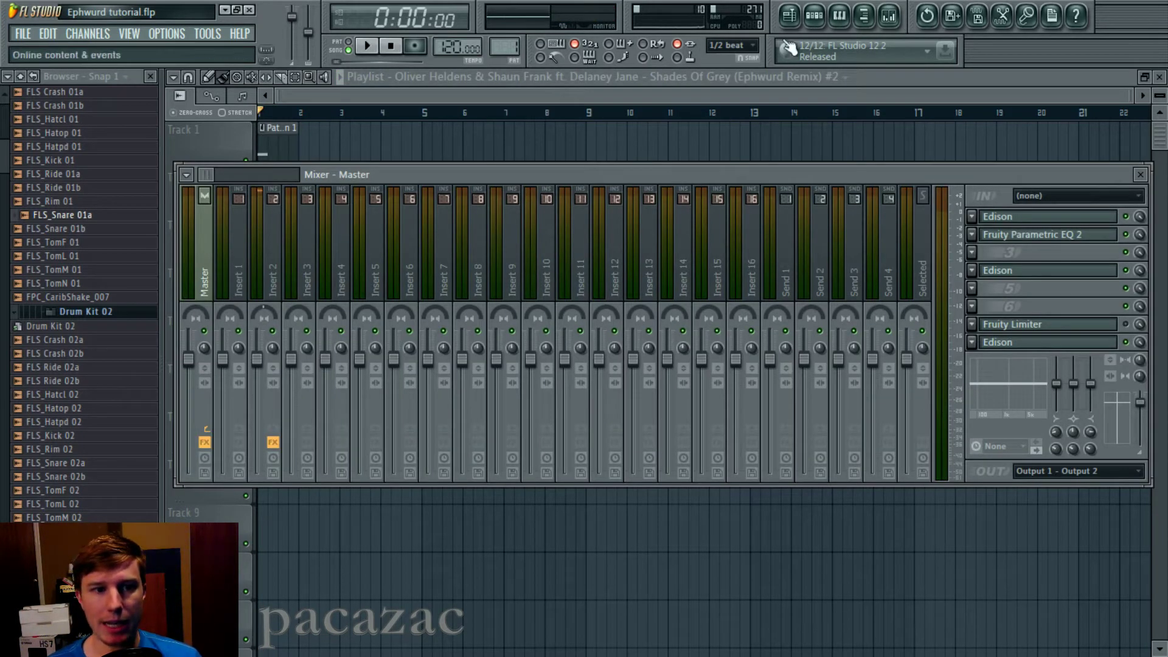
click(814, 17)
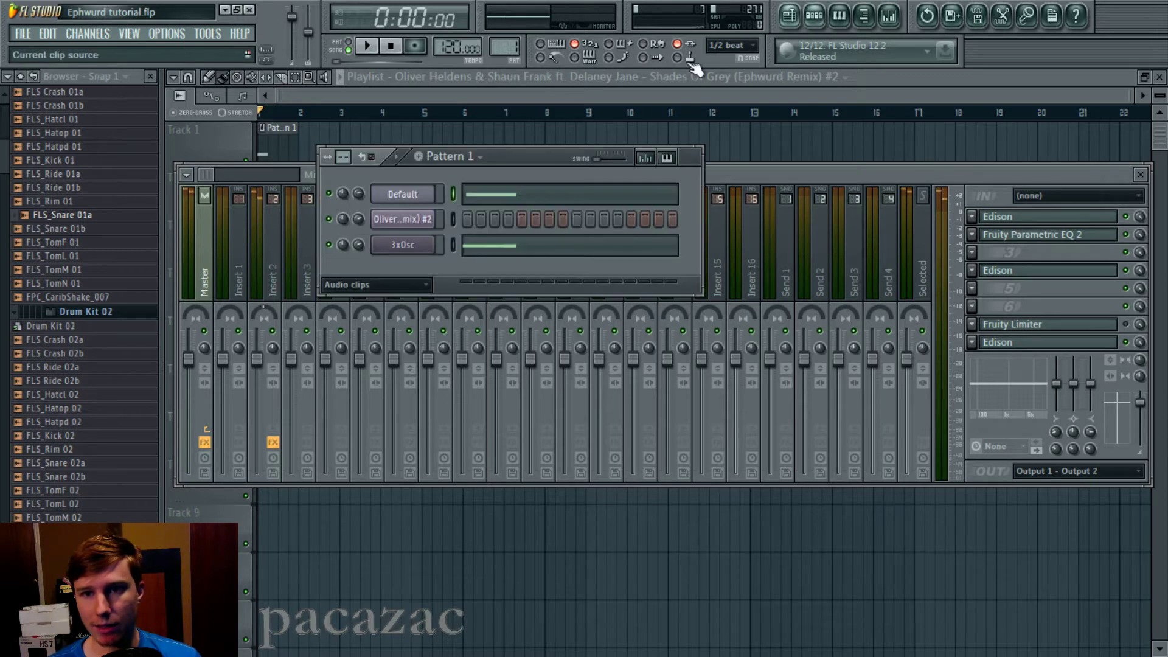
click(403, 193)
drag(607, 135, 608, 111)
drag(517, 113, 484, 121)
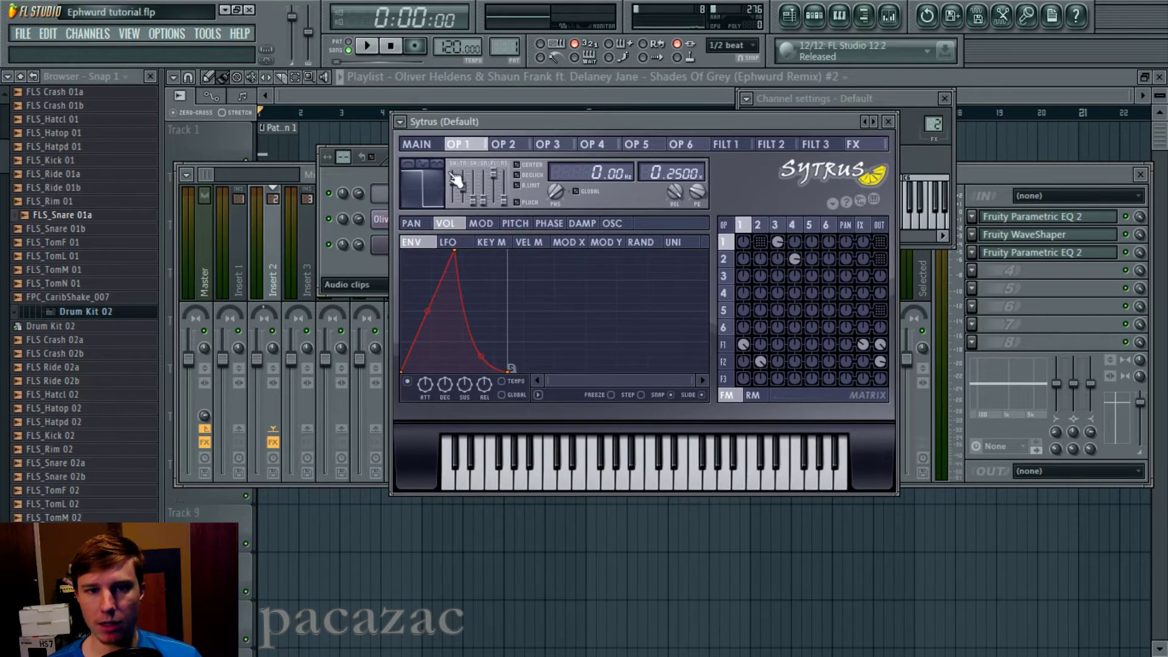
Examine the Sytrus settings of operators 1 and 3 and of Filter 1.
click(550, 145)
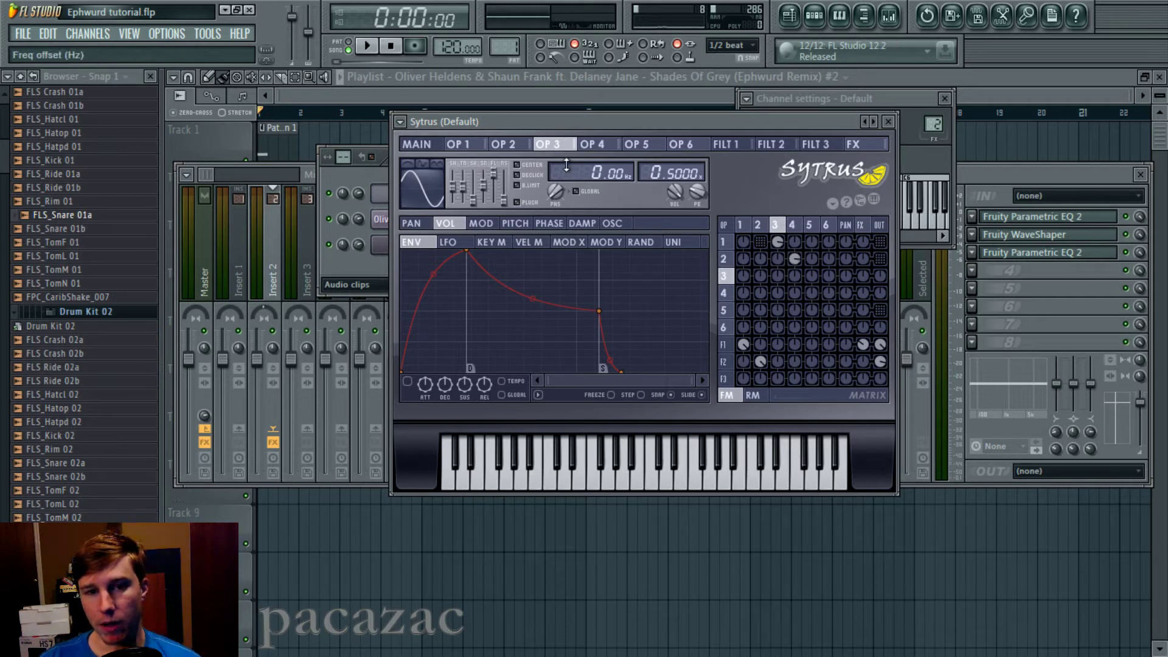
click(456, 146)
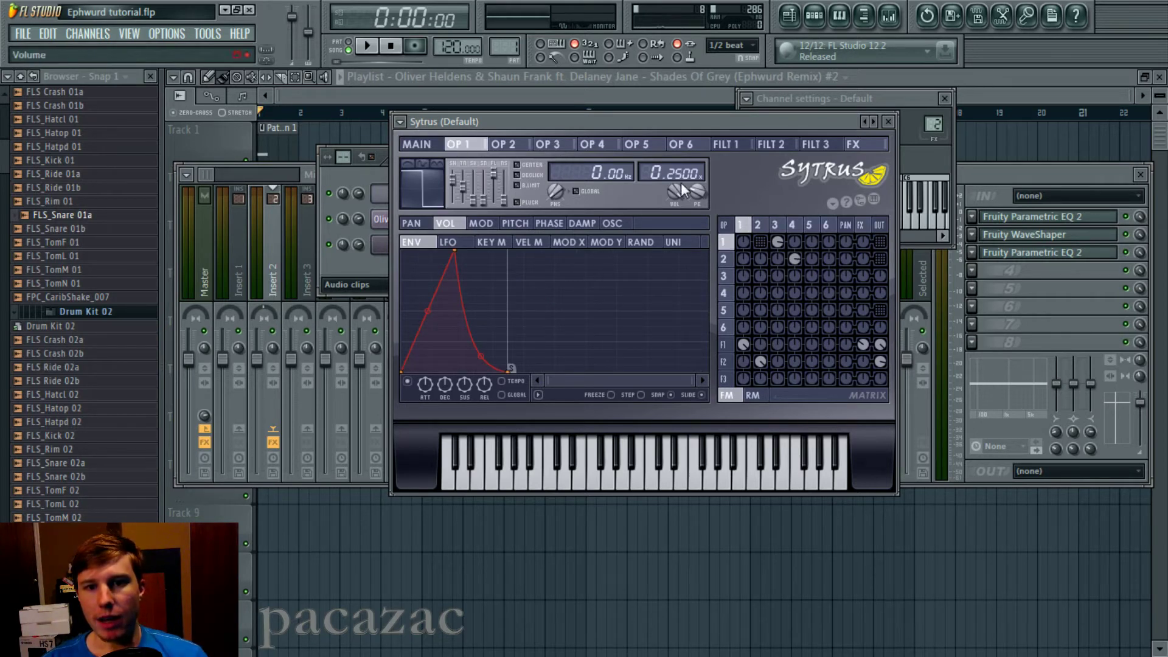
click(568, 154)
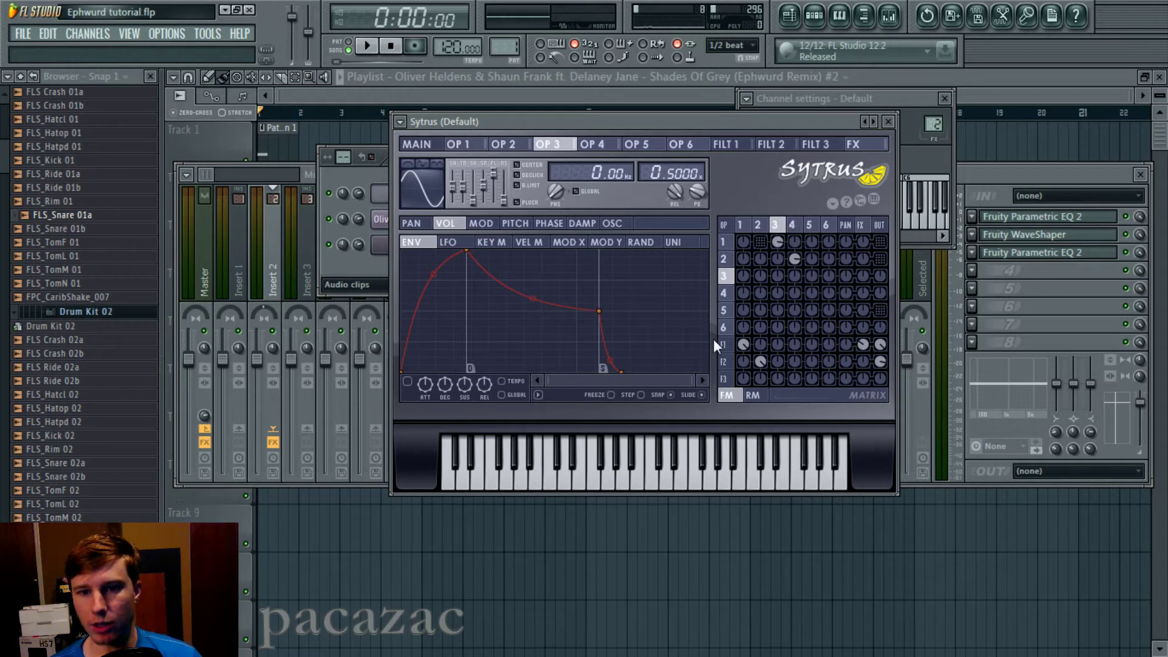
click(727, 144)
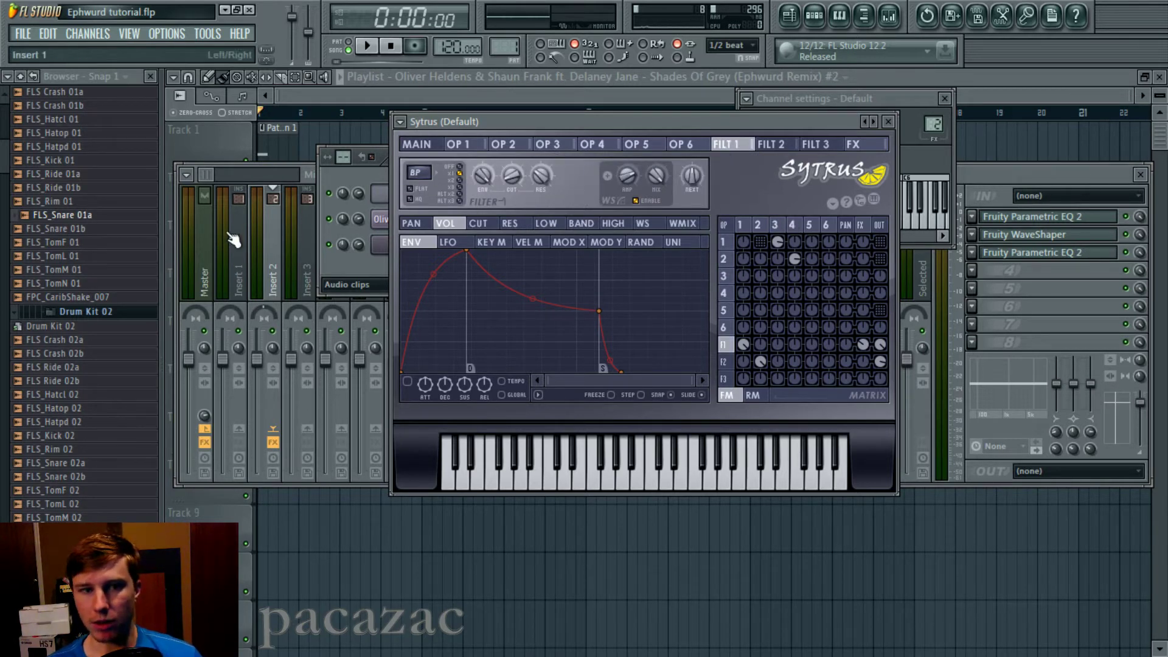
Compare the reference sample's spectrogram in the Master track's Edison with the cutoff envelope of Sytrus Filter 1.
click(204, 243)
click(1043, 218)
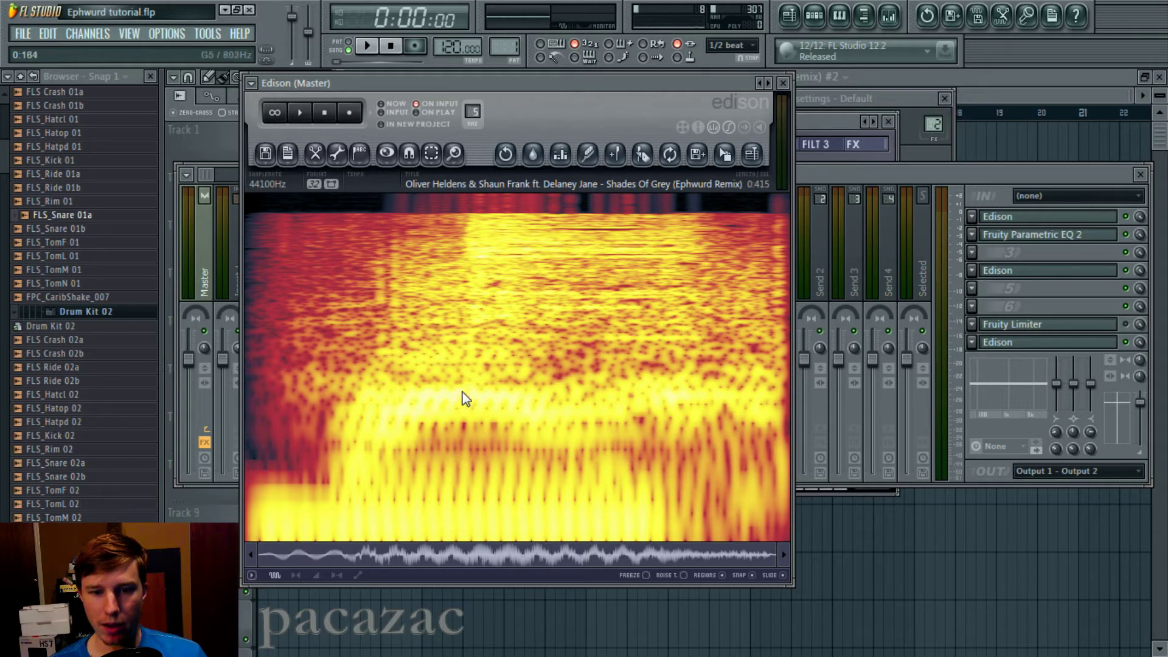
click(870, 173)
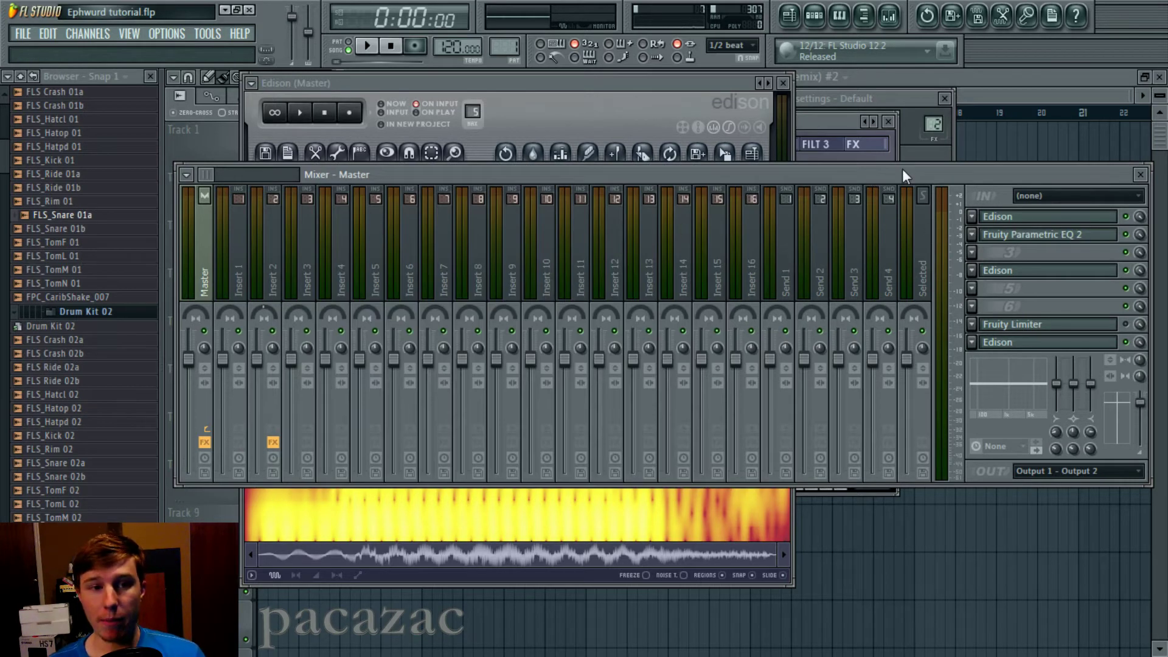
click(836, 118)
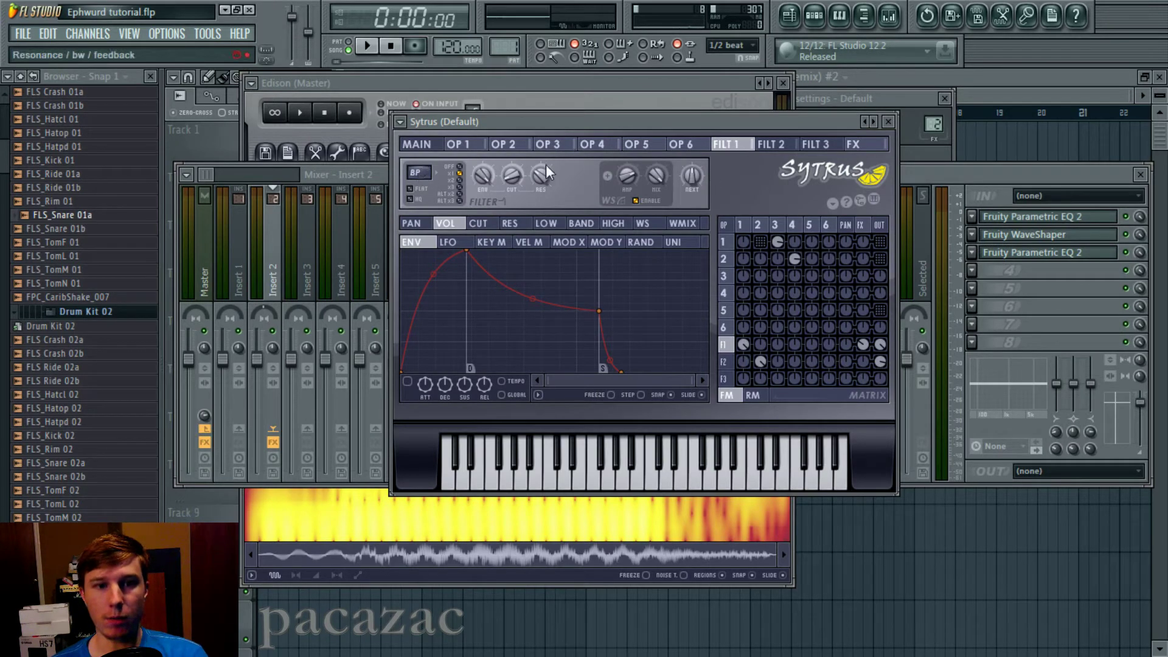
click(478, 223)
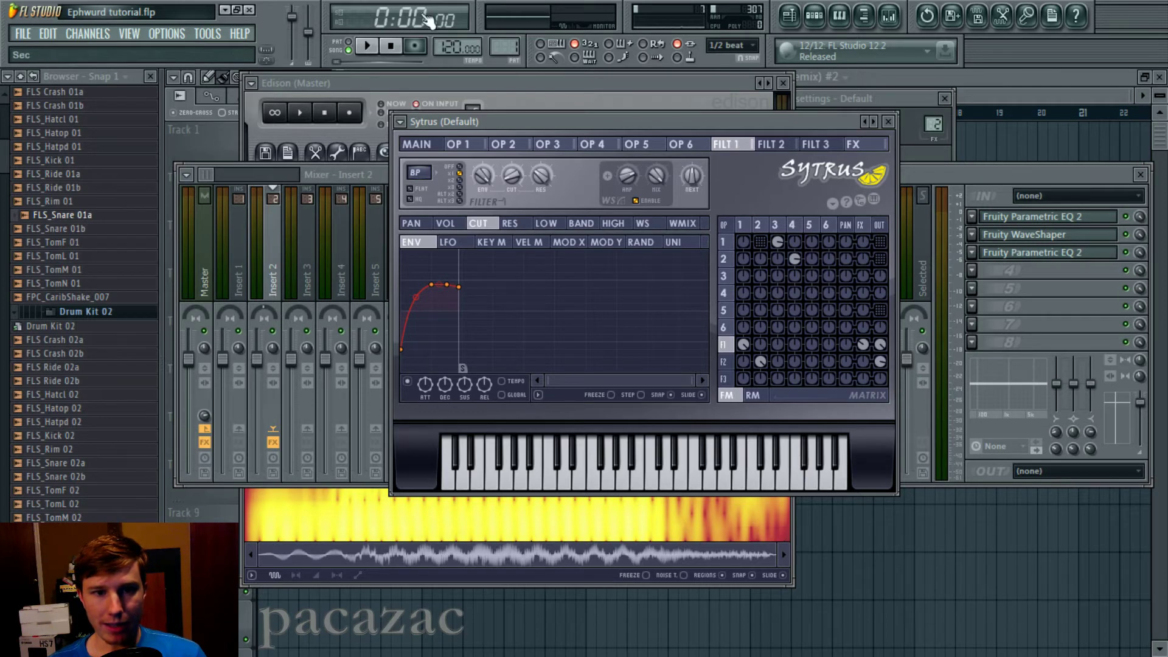
click(391, 85)
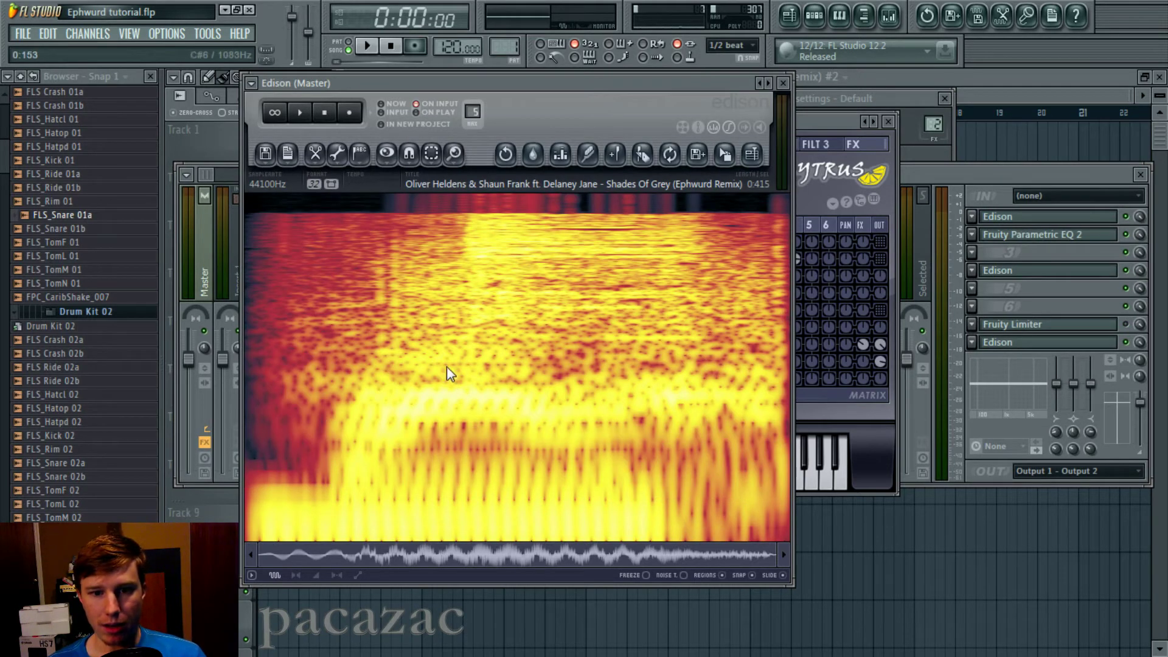
Turn off Filter 2's output and Filter 1's effects send in the Sytrus matrix.
click(809, 119)
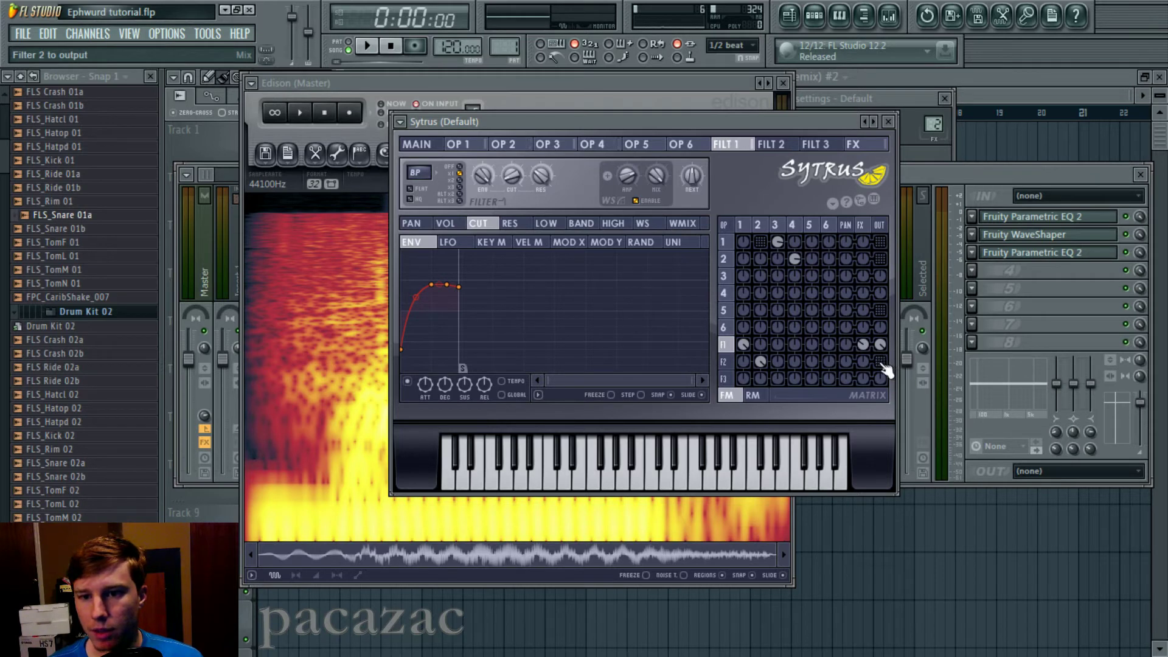
drag(866, 349, 866, 389)
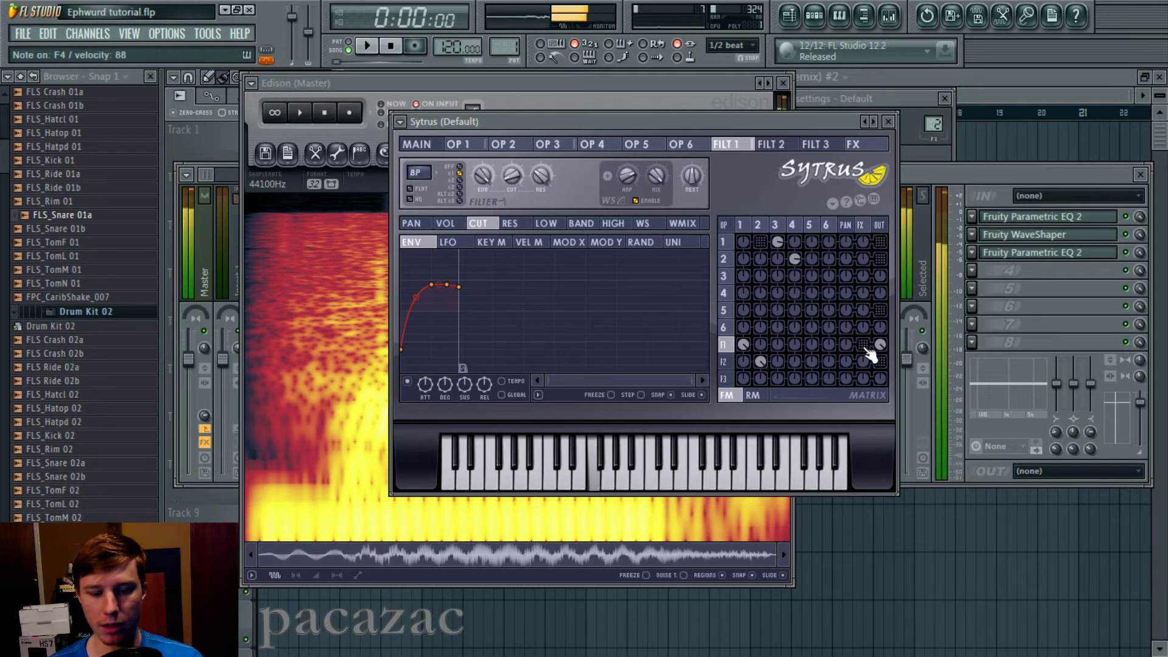
Disable both Fruity Parametric EQ 2 effects and the Fruity WaveShaper on mixer Insert 2.
click(1031, 179)
click(1125, 216)
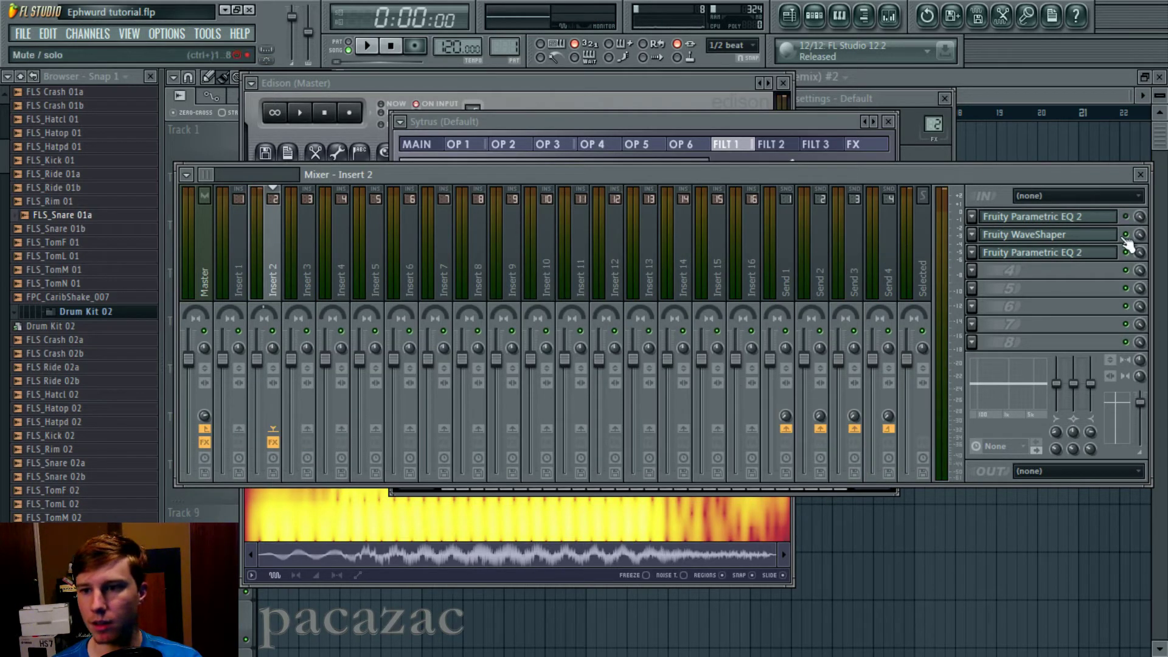
click(1125, 234)
click(1125, 252)
Turn Filter 1's effects send back on in the Sytrus matrix and display Operator 1's volume envelope.
click(743, 127)
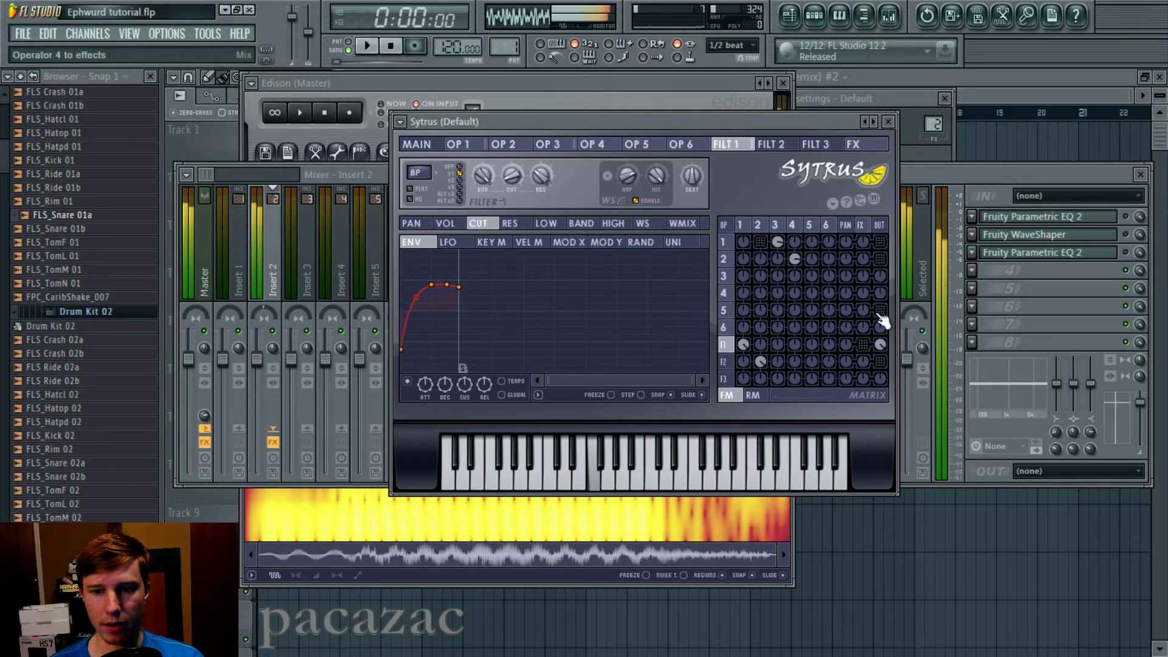
right_click(864, 348)
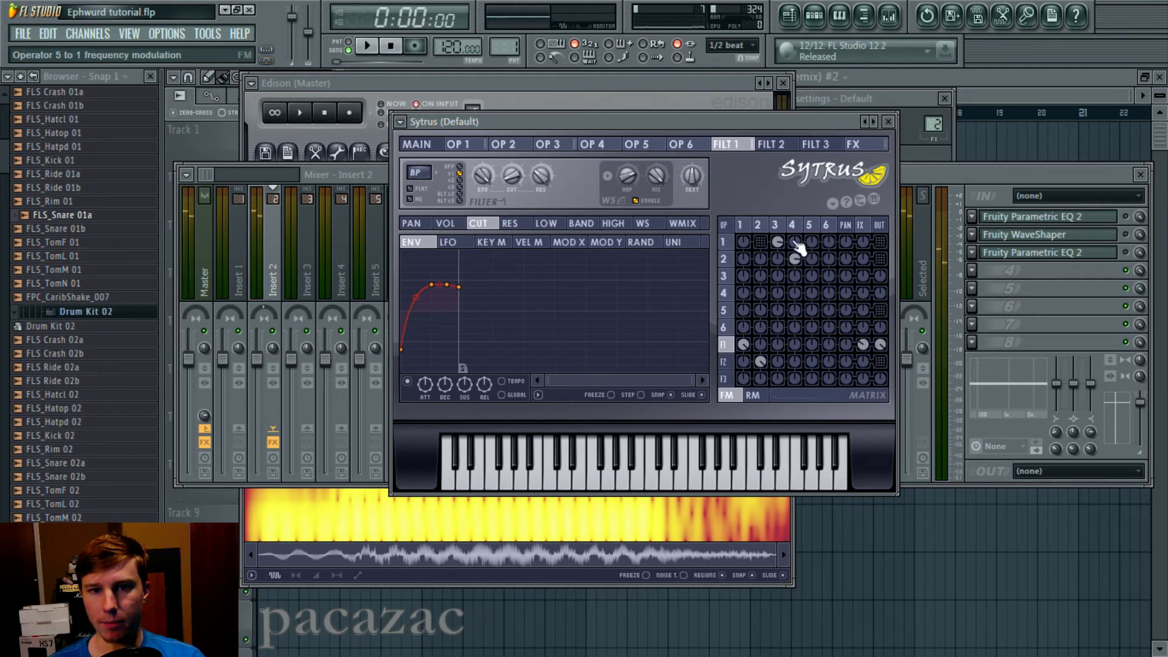
click(467, 147)
click(447, 224)
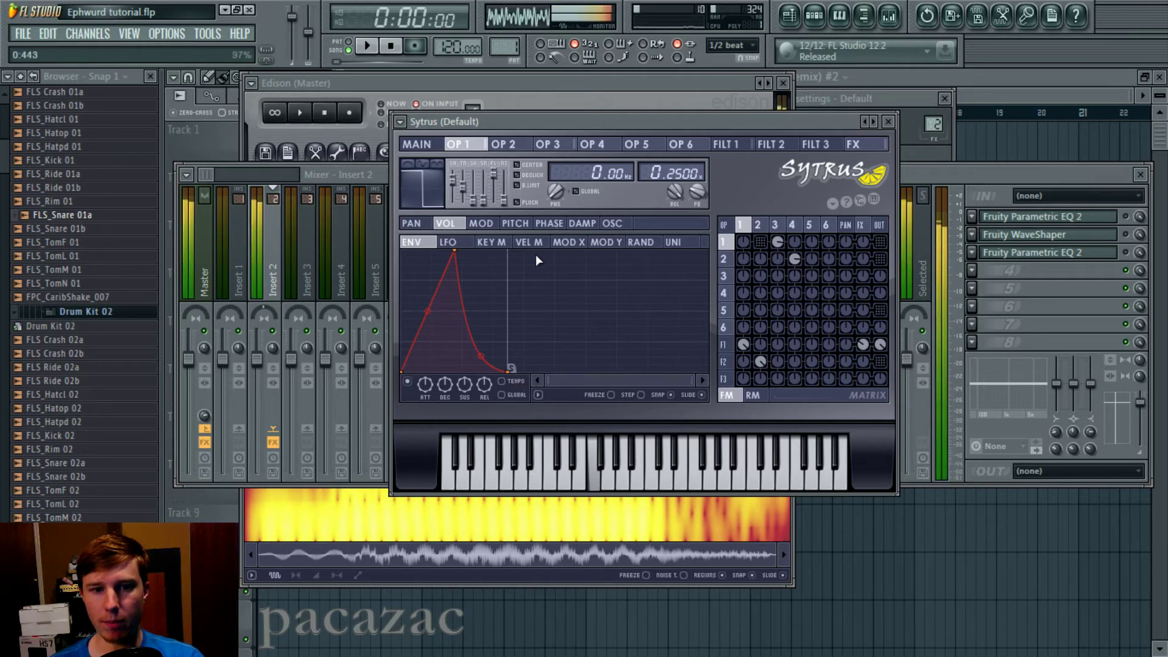
Examine Filter 1's cutoff envelope, waveshaper mix, waveshaper curve and pan envelope.
click(724, 144)
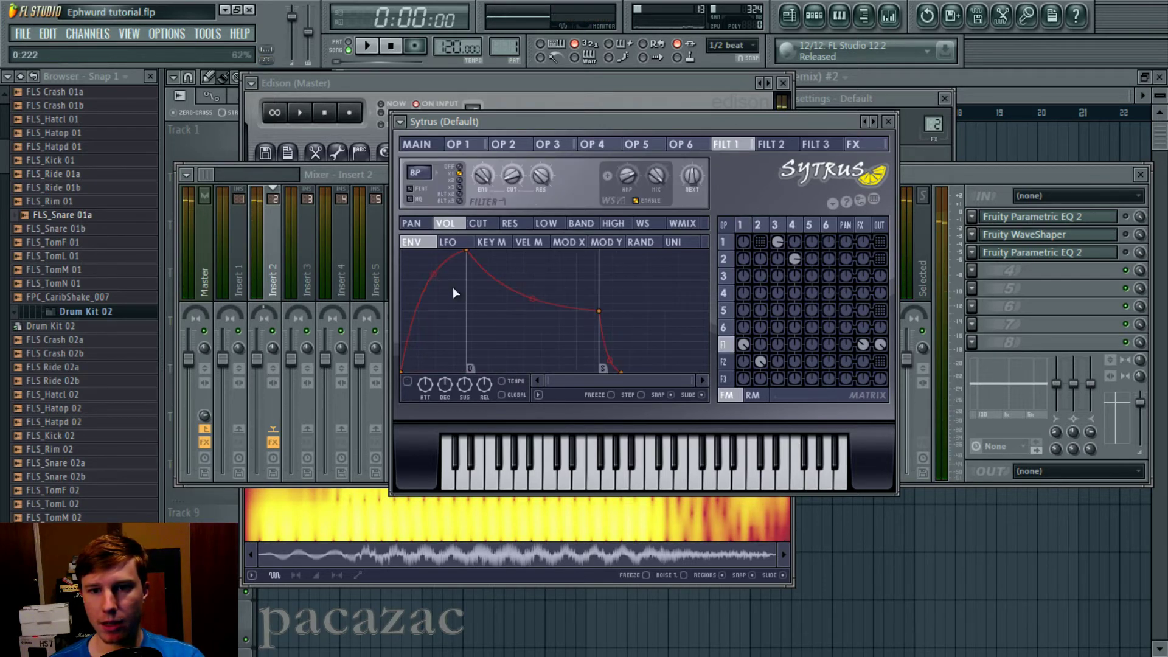
click(478, 223)
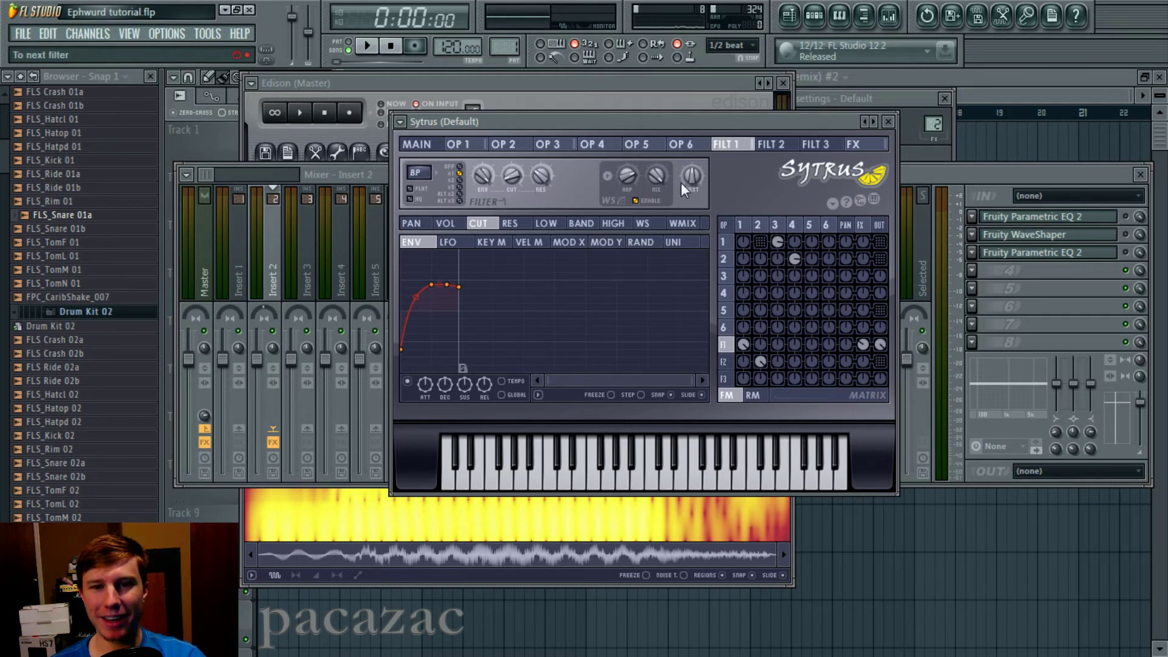
click(693, 225)
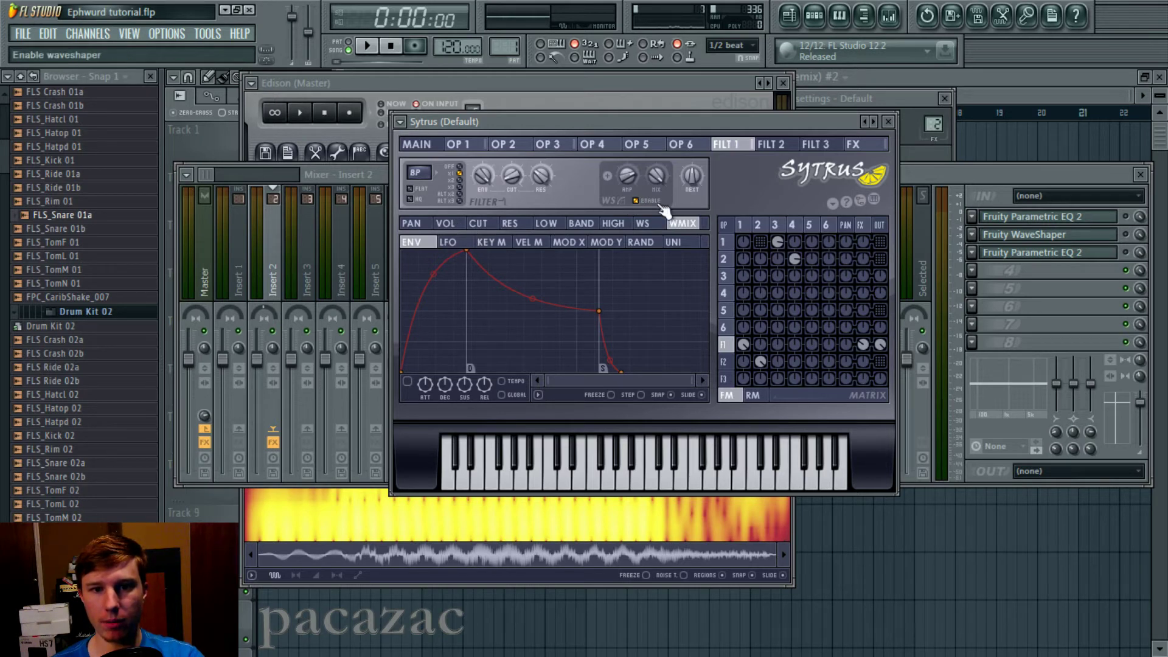
click(635, 201)
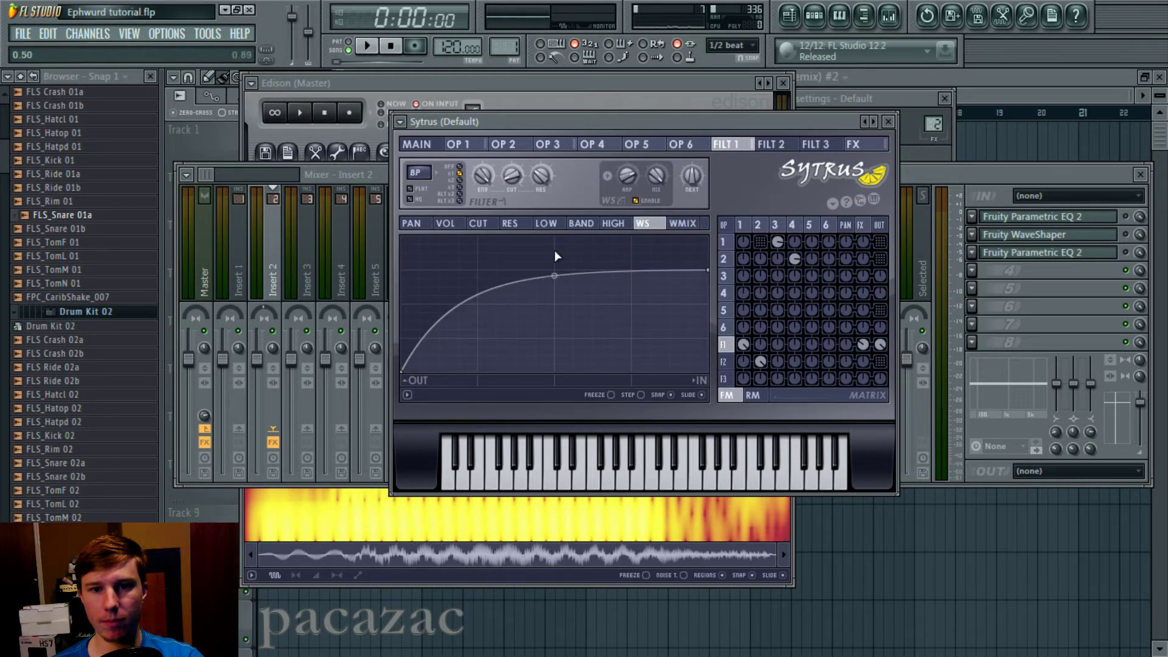
click(418, 225)
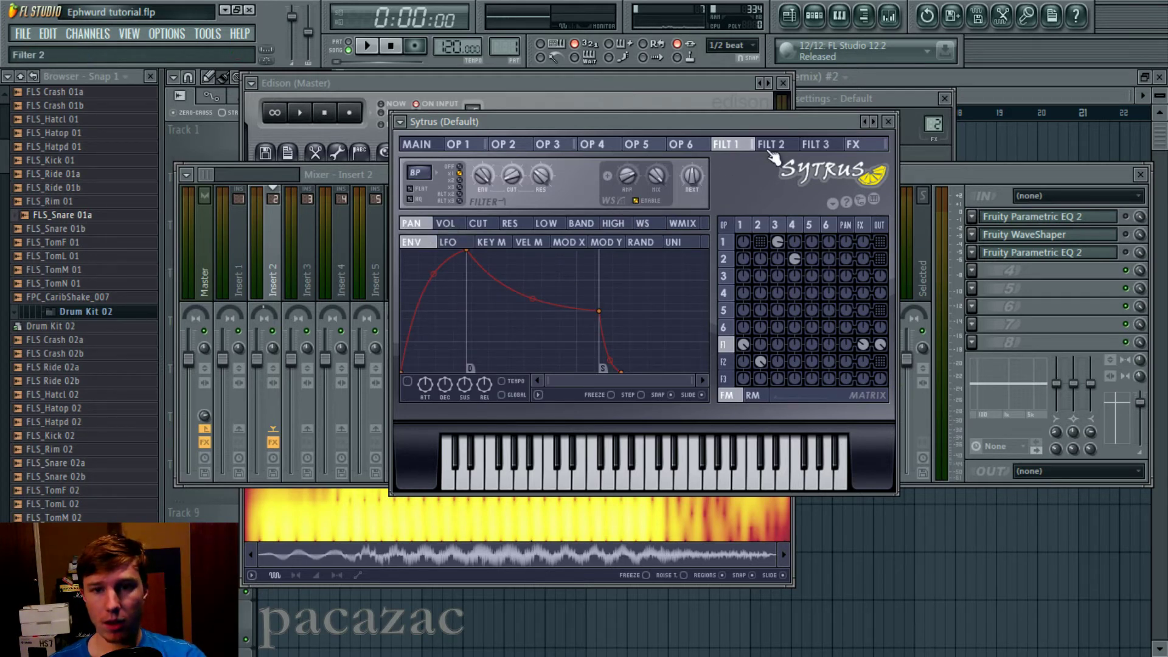
Adjust the reverb high damping in Sytrus's effects section and toggle Filter 1's effects send to compare the sound.
click(858, 145)
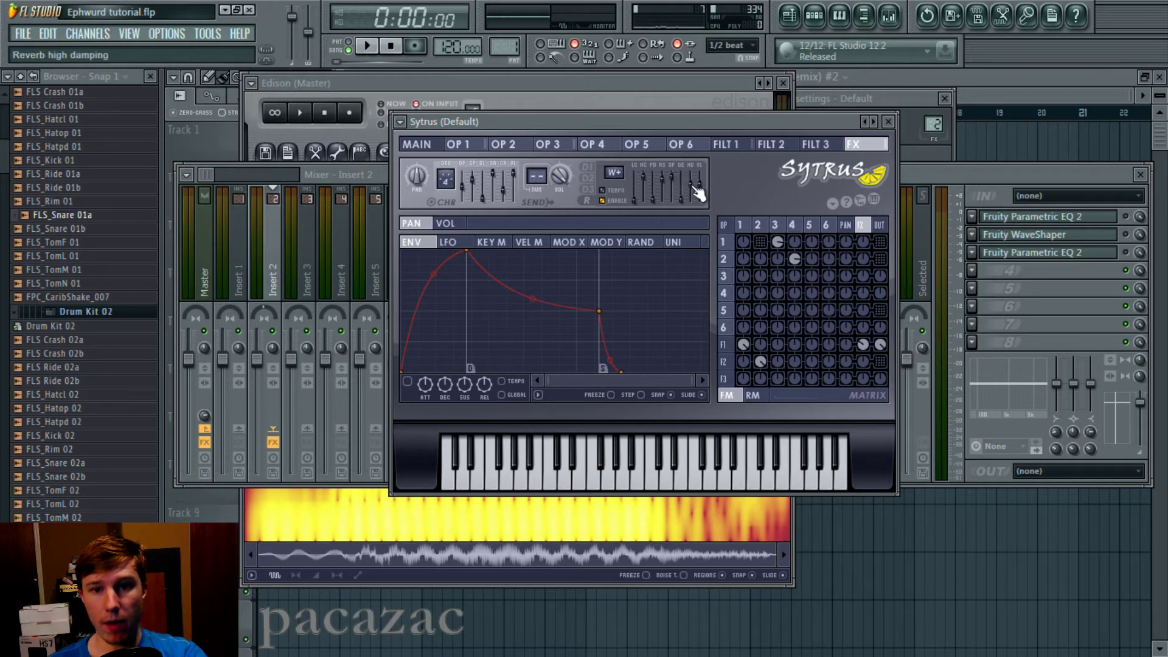
drag(696, 191, 696, 188)
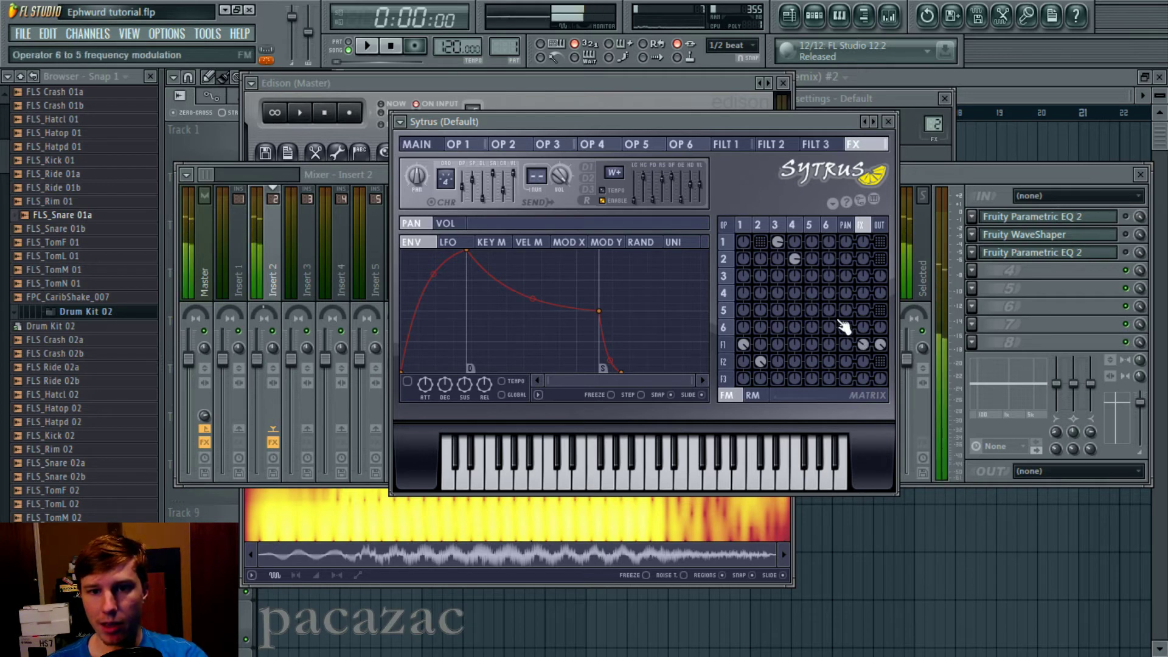
right_click(865, 346)
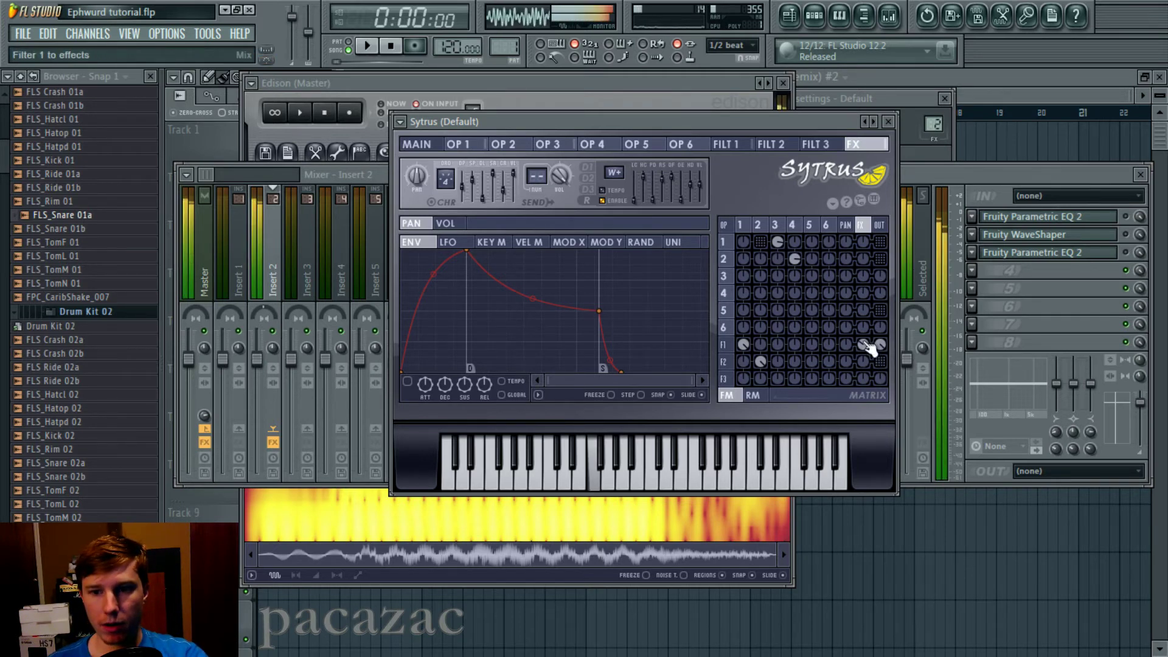
click(867, 347)
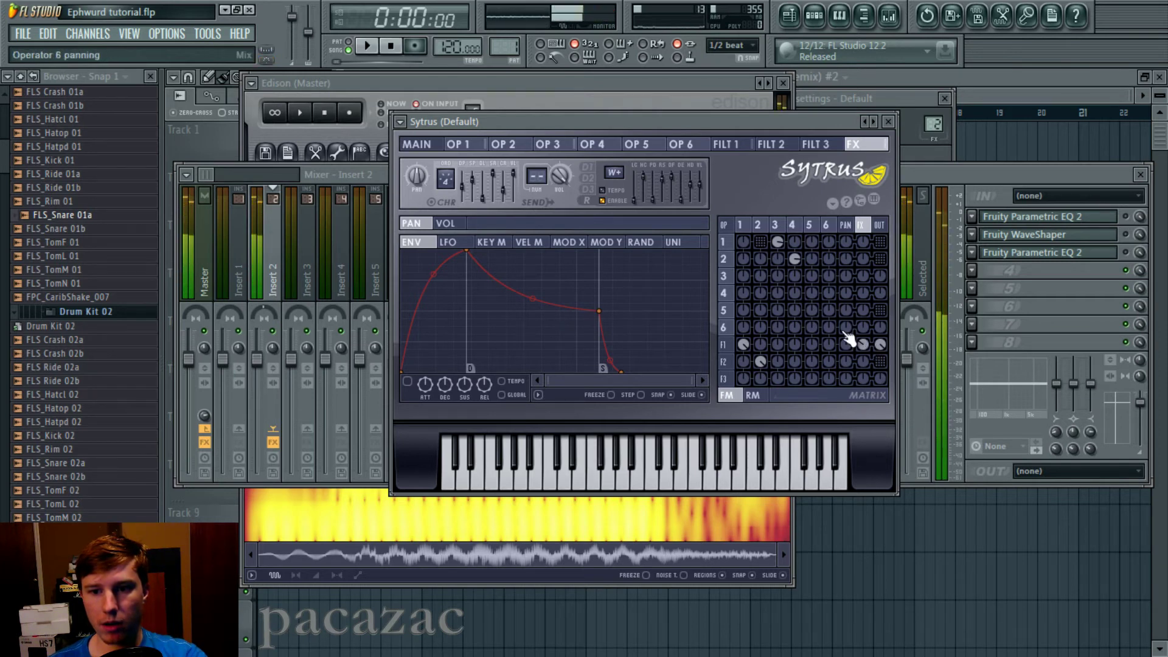
Show Operator 2 in Sytrus and turn on Filter 2's output send in the matrix, toggling it to compare the sound.
click(418, 144)
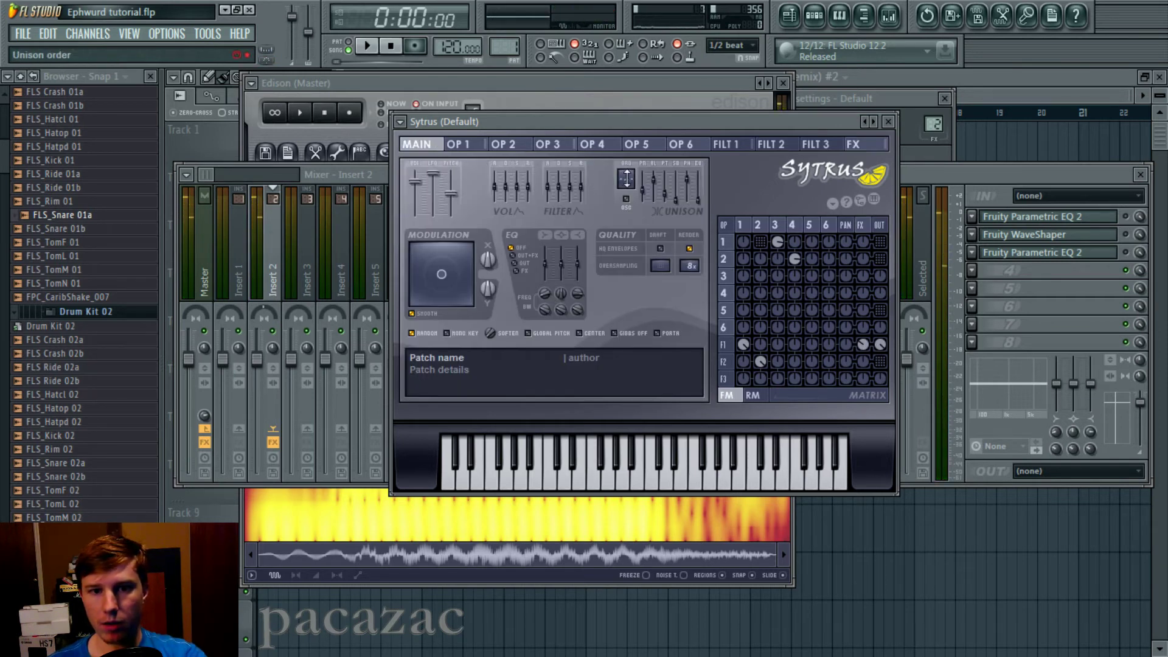
click(502, 150)
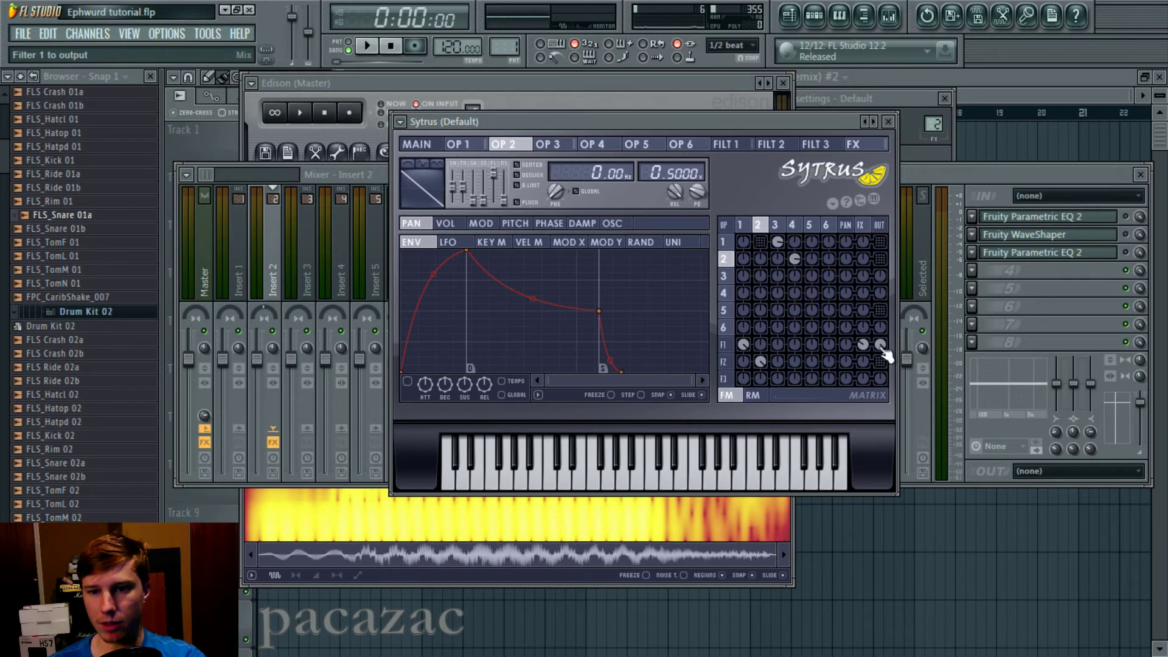
drag(880, 363, 880, 356)
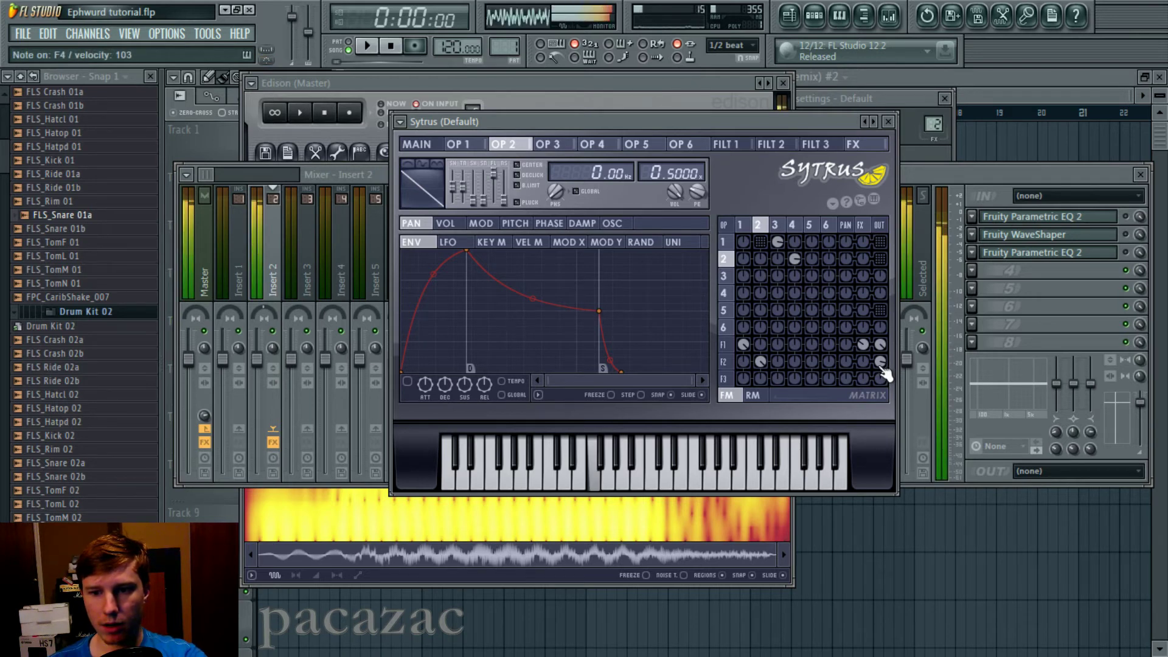
right_click(880, 365)
right_click(881, 365)
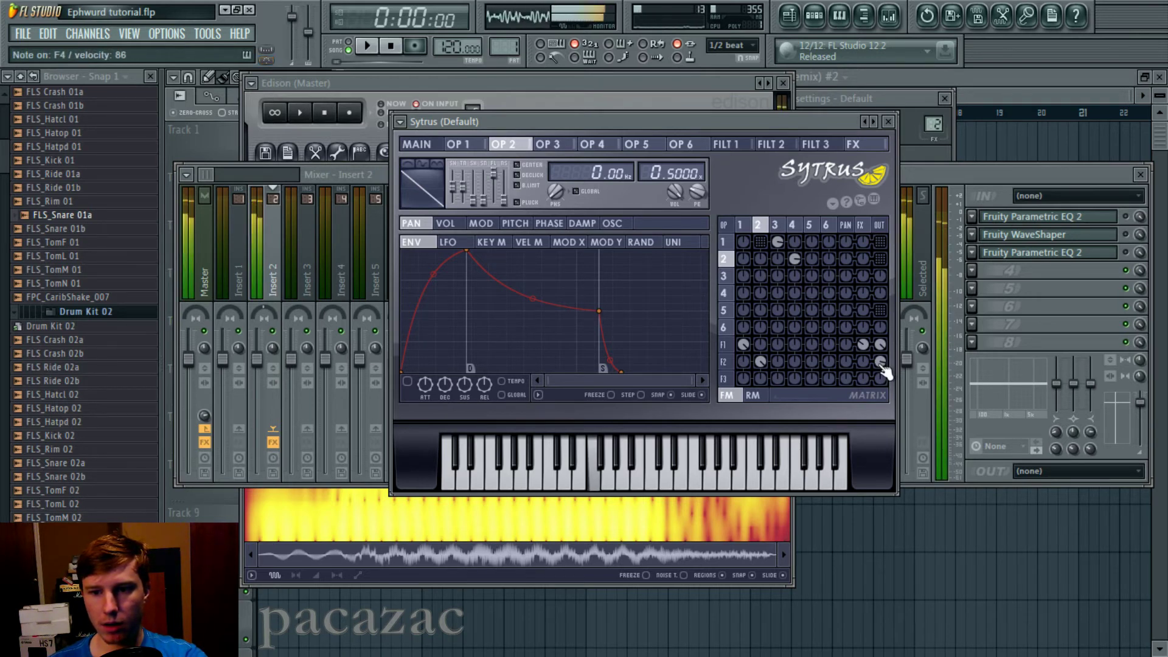
Turn off Filter 1's output and effects sends and toggle the first Fruity Parametric EQ 2 on Insert 2 to audition Filter 2 alone.
right_click(880, 344)
right_click(863, 344)
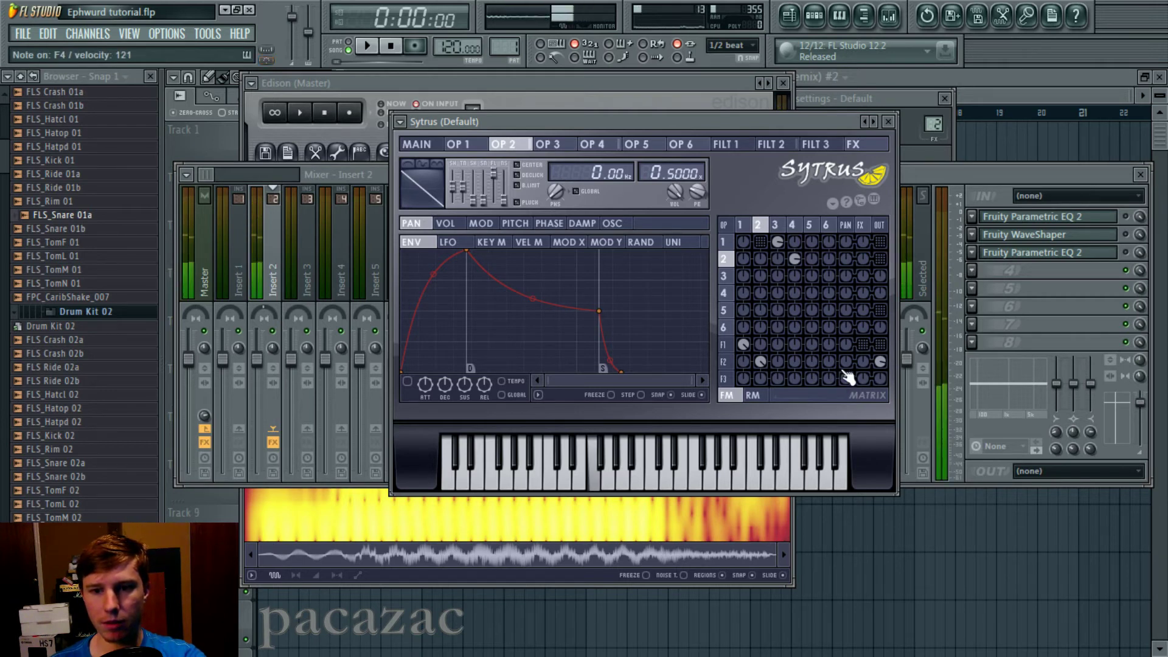
click(1106, 218)
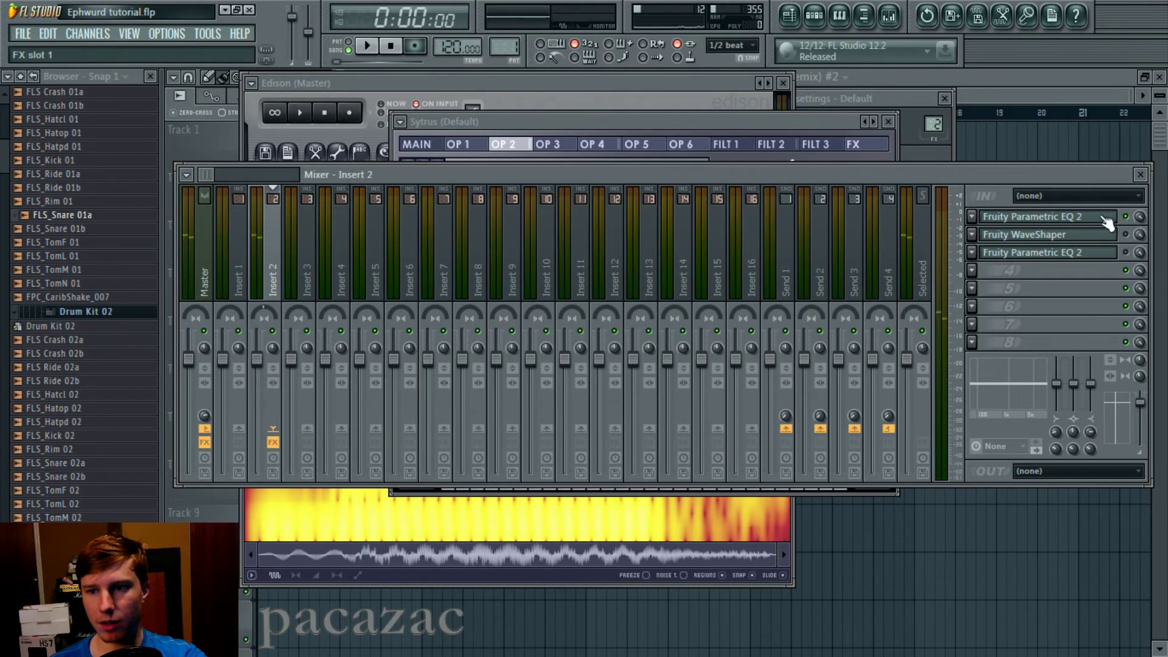
click(1105, 217)
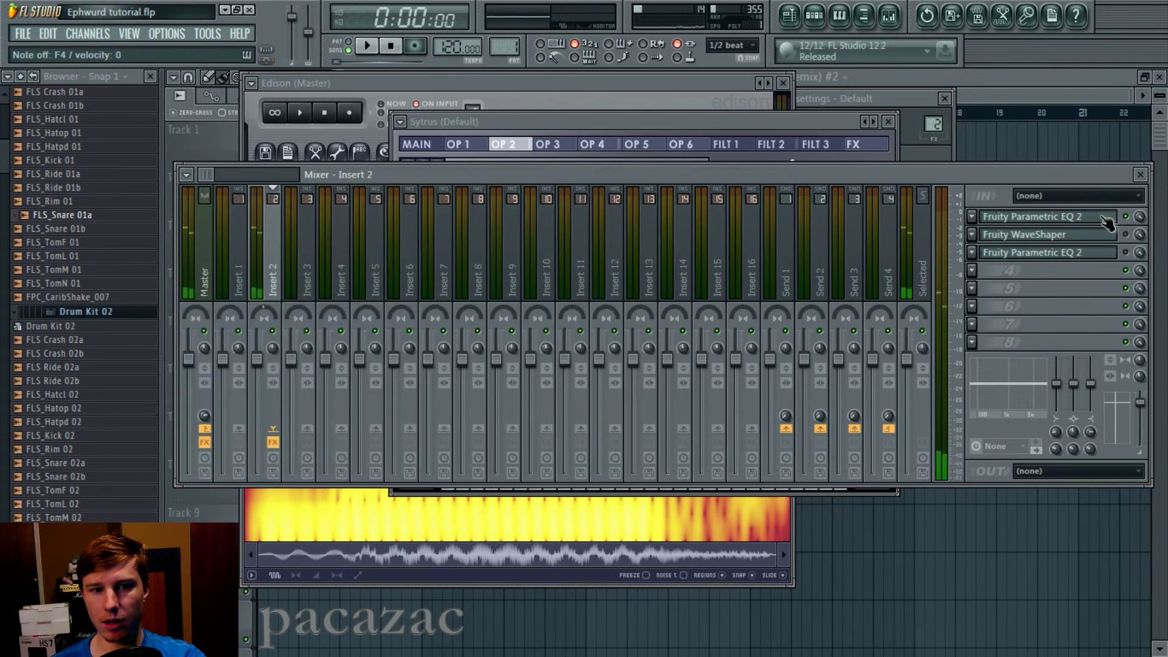
click(727, 121)
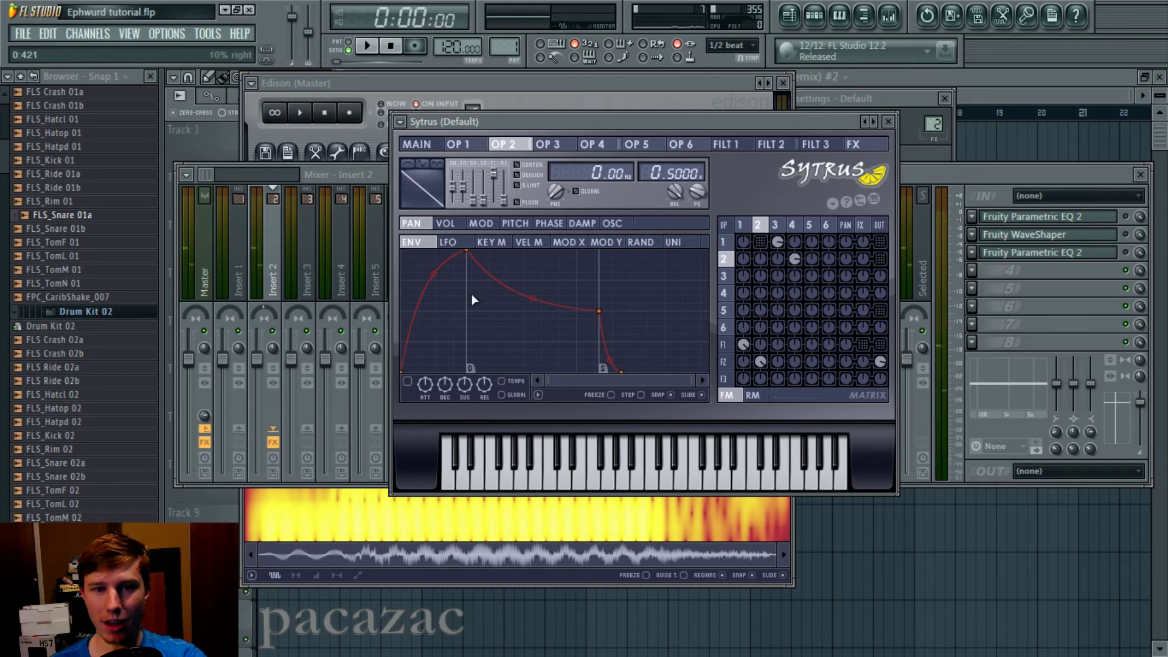
Compare the Shades Of Grey remix spectrogram in Edison with the sound of the Sytrus patch.
click(352, 82)
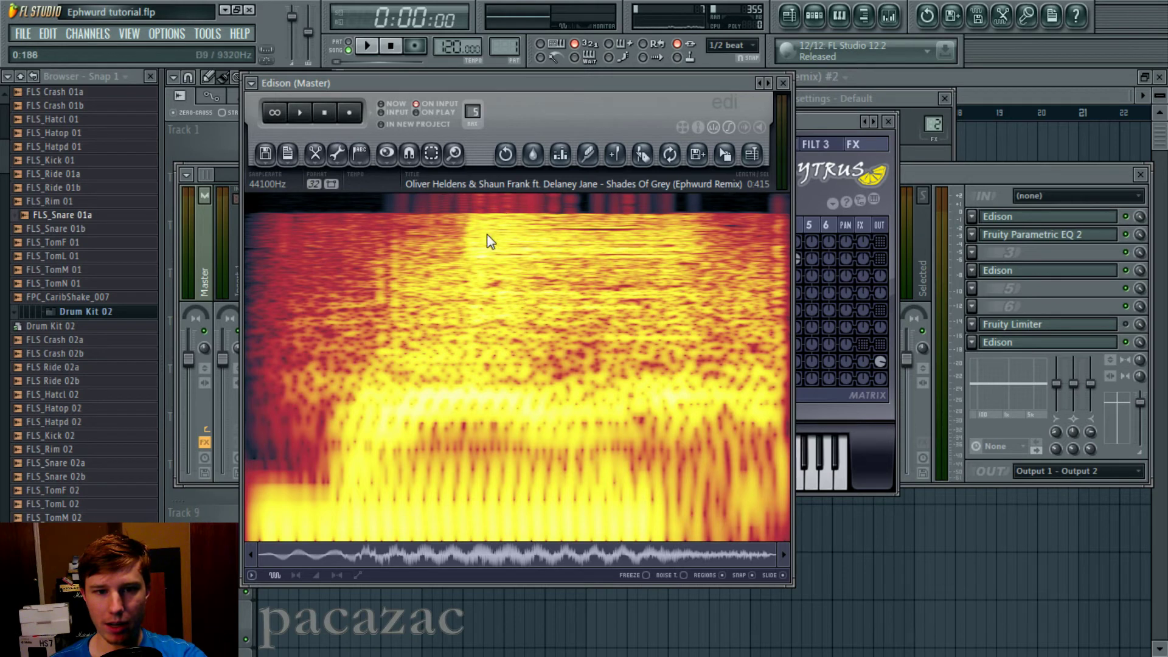
click(841, 116)
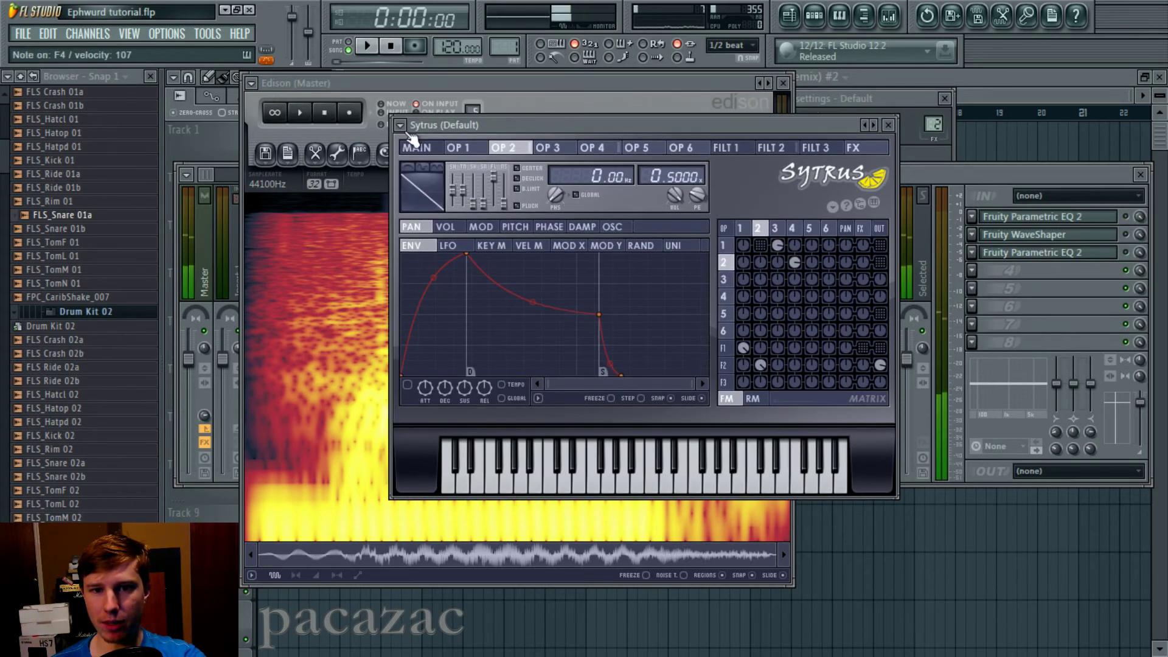
click(450, 82)
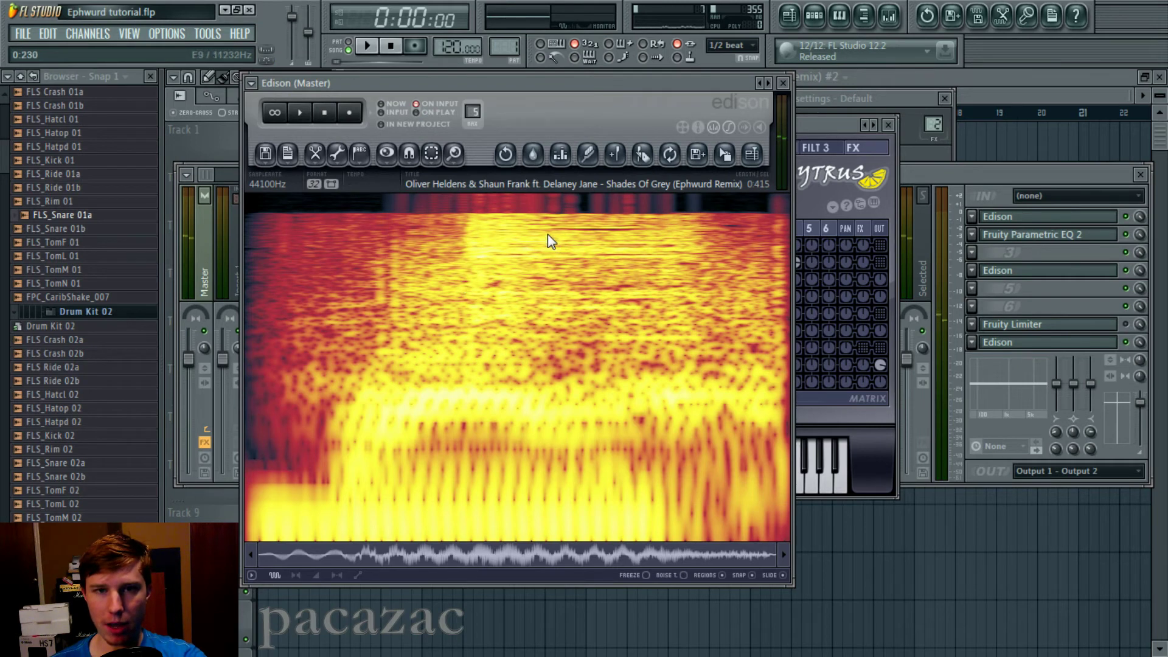
click(819, 128)
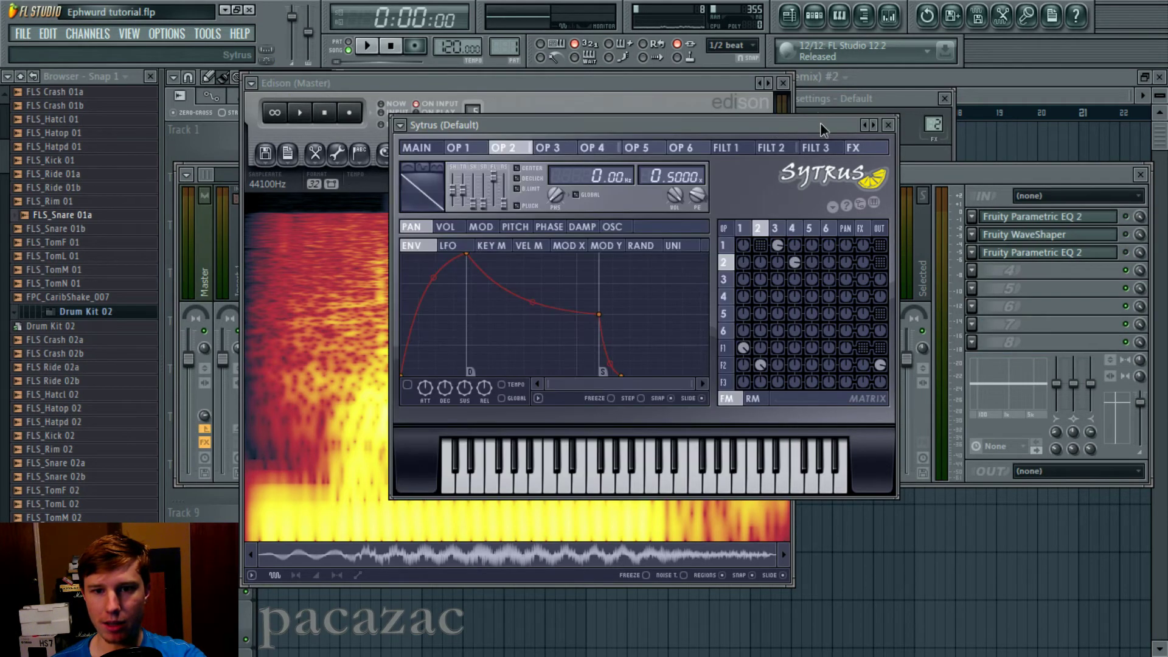
Examine and compare the waveforms and frequency ratios of Operators 2 and 4 in Sytrus.
click(547, 149)
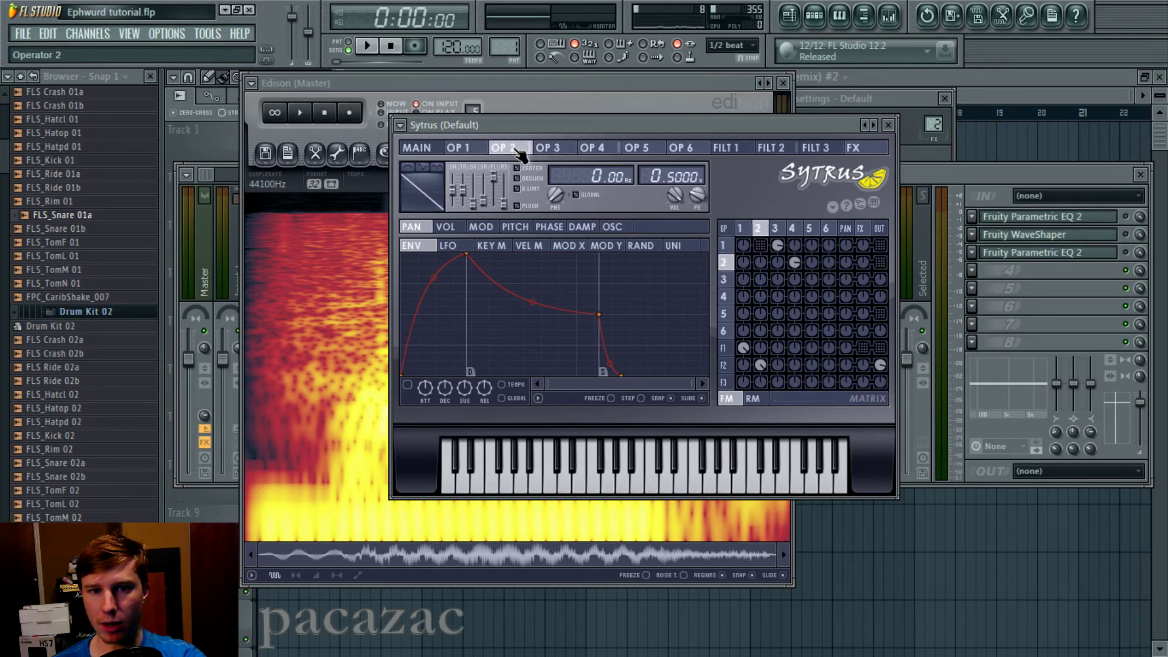
click(592, 149)
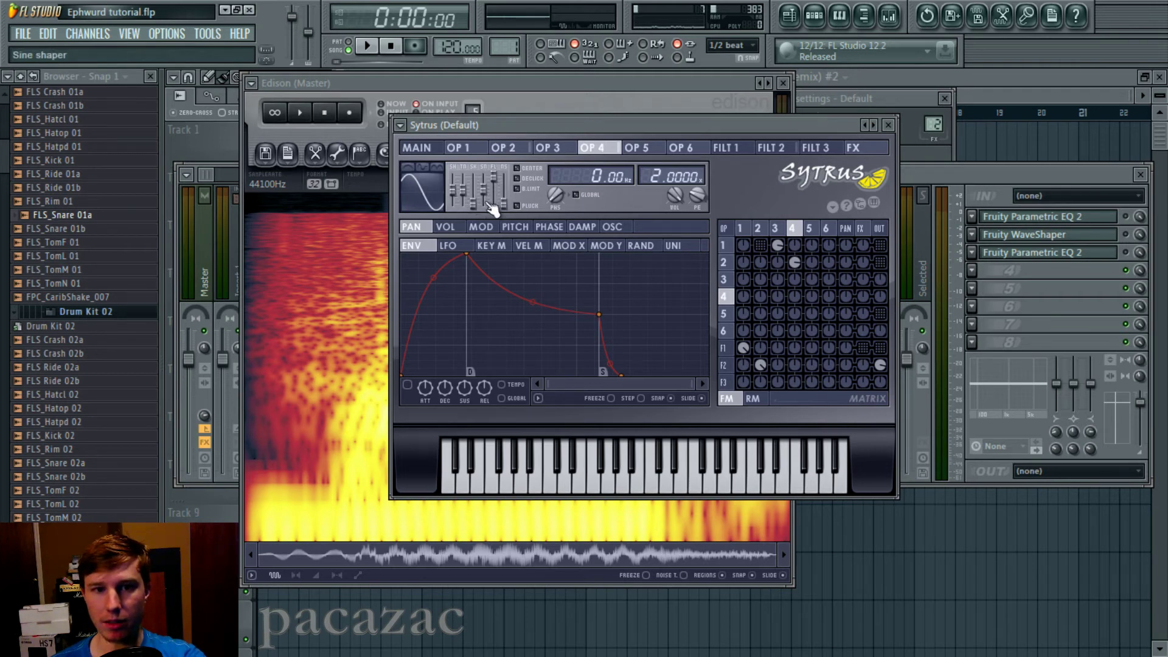
click(508, 149)
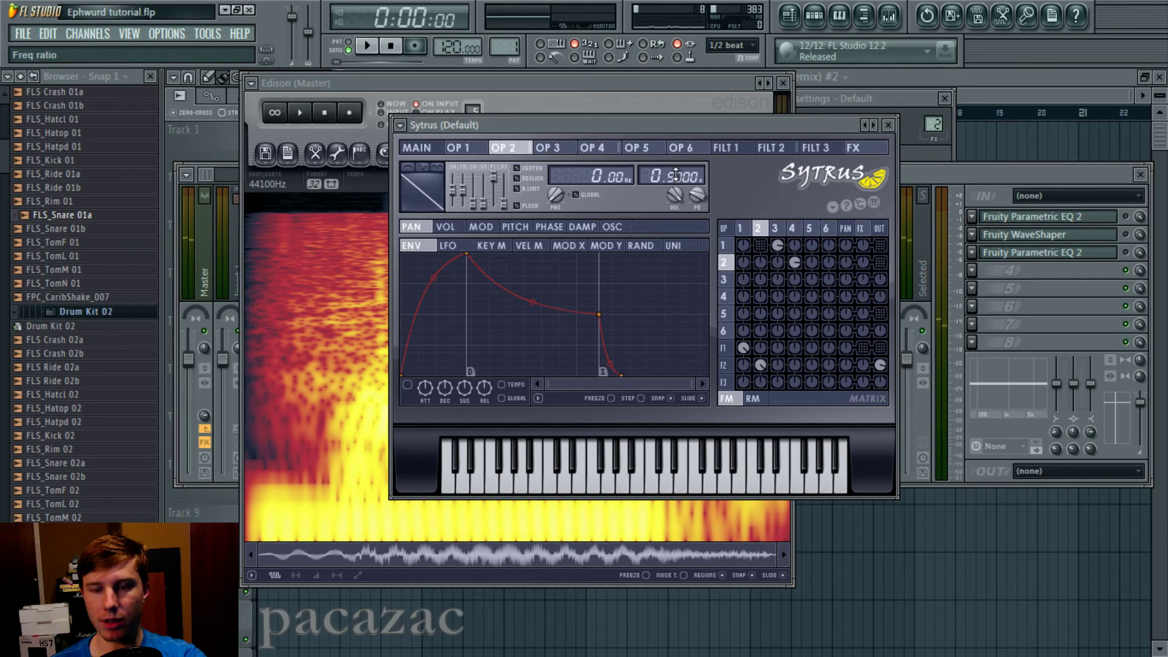
click(608, 149)
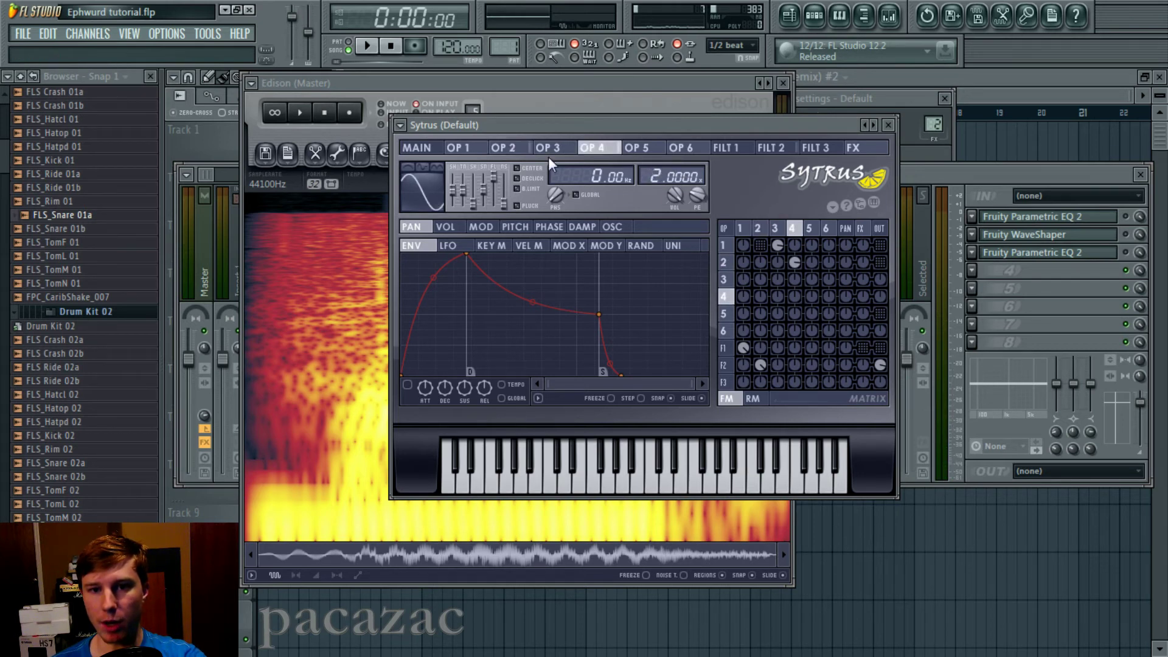
click(510, 149)
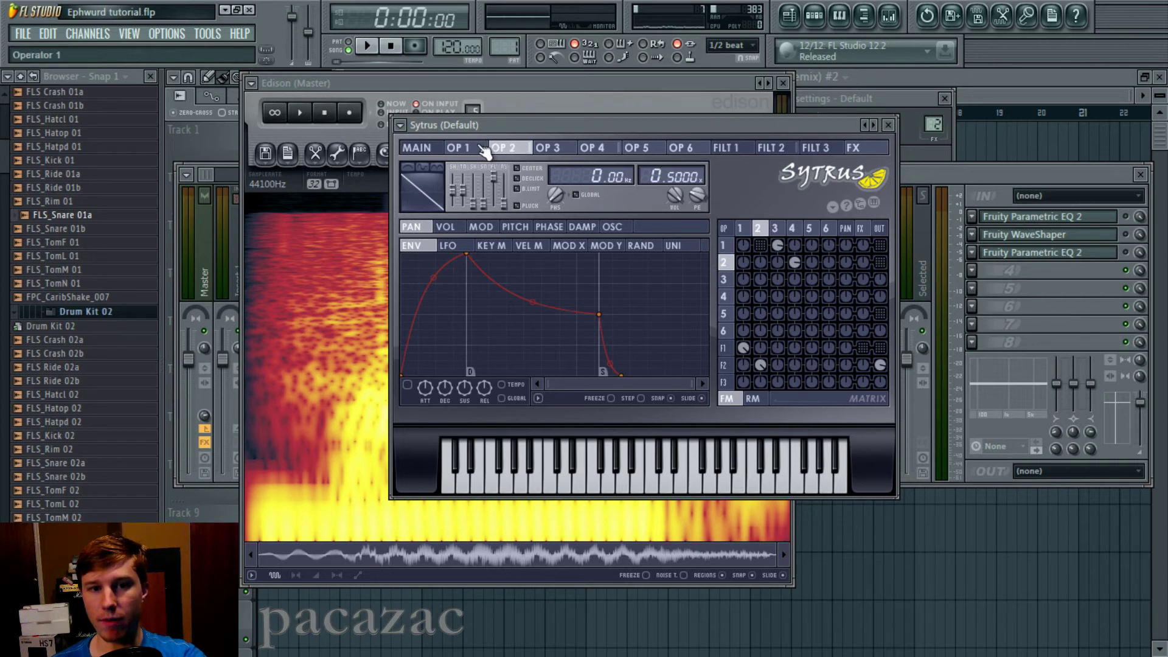
click(481, 149)
click(505, 151)
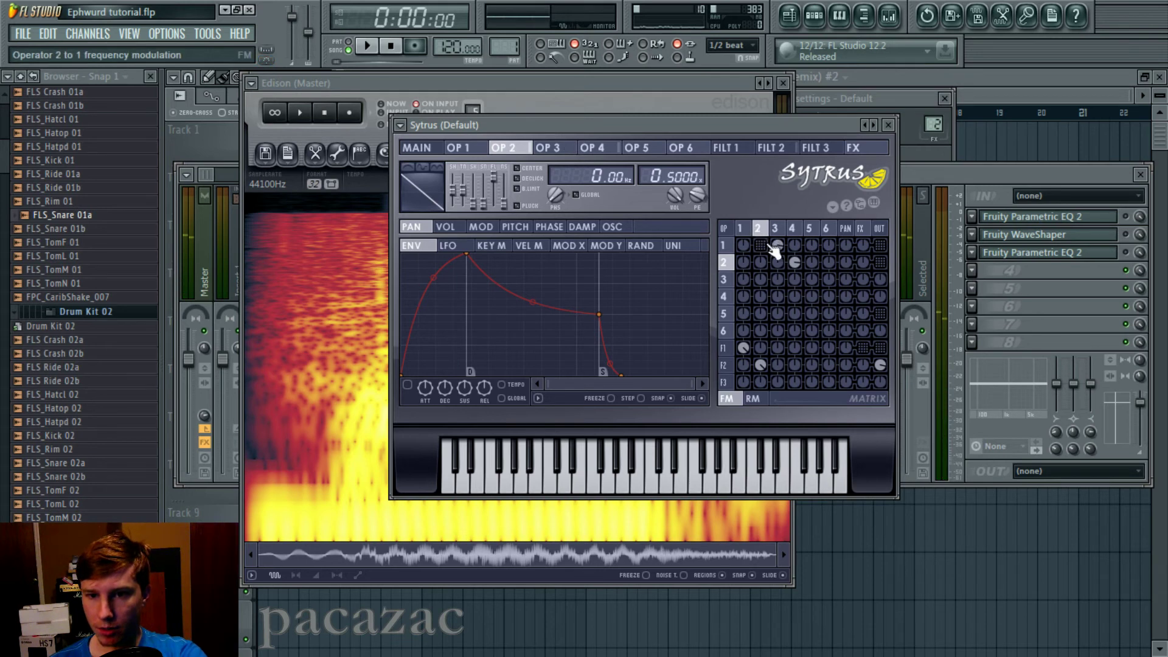
Examine Filter 2's cutoff envelope and check it against the remix spectrogram in Edison.
click(779, 152)
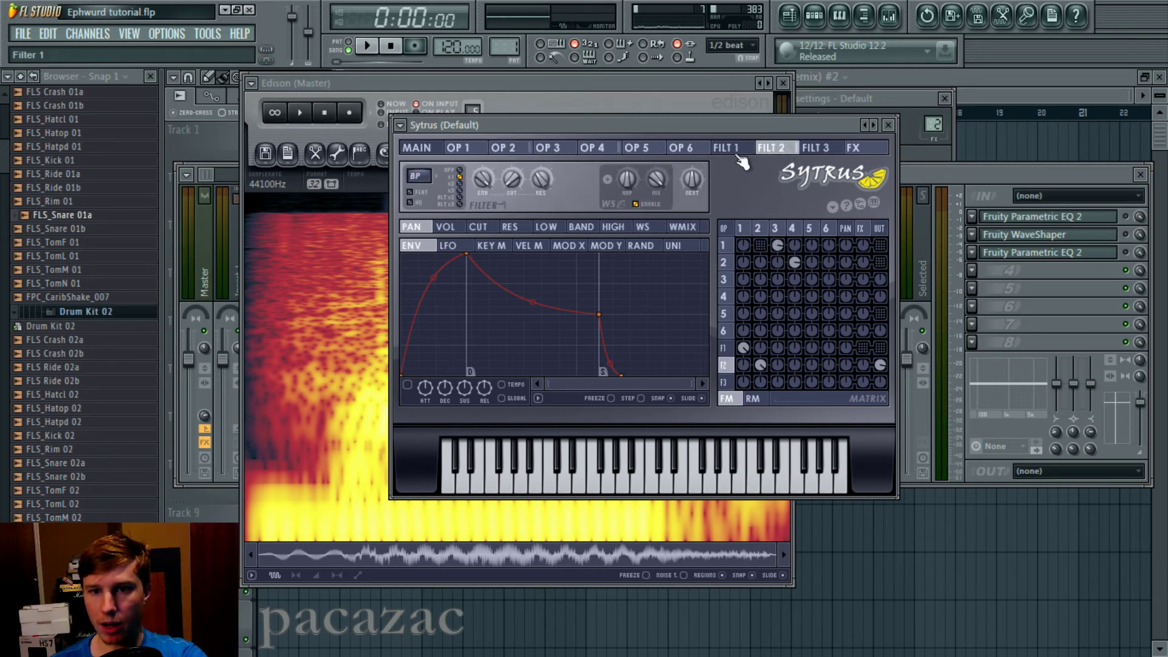
click(489, 227)
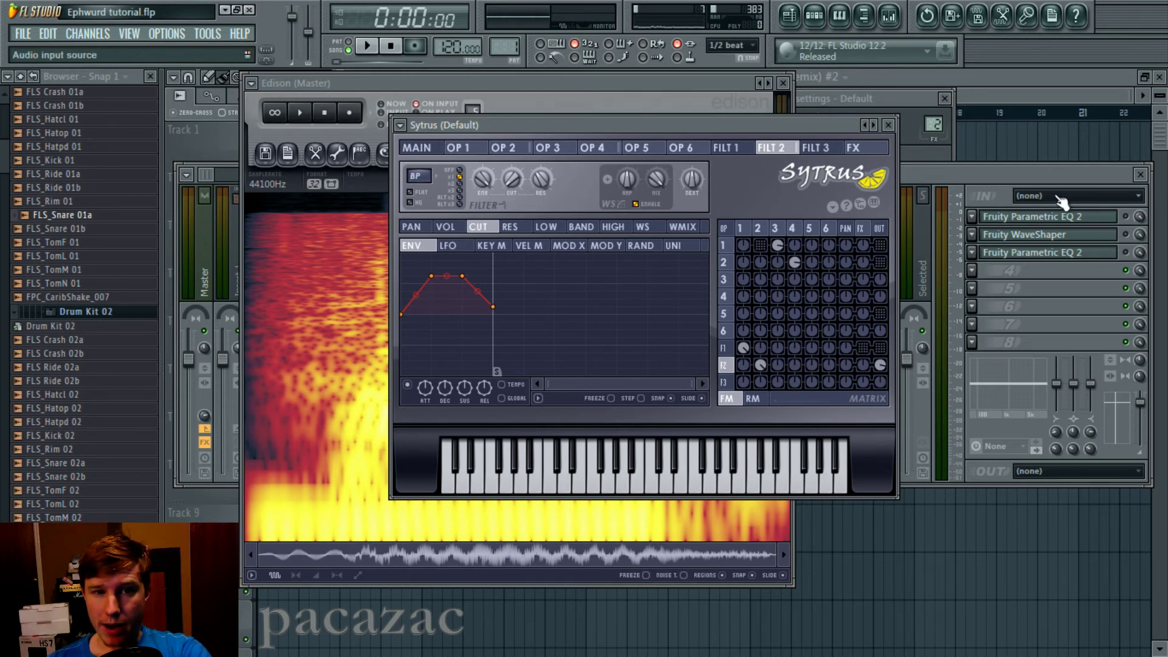
click(1051, 217)
click(1051, 218)
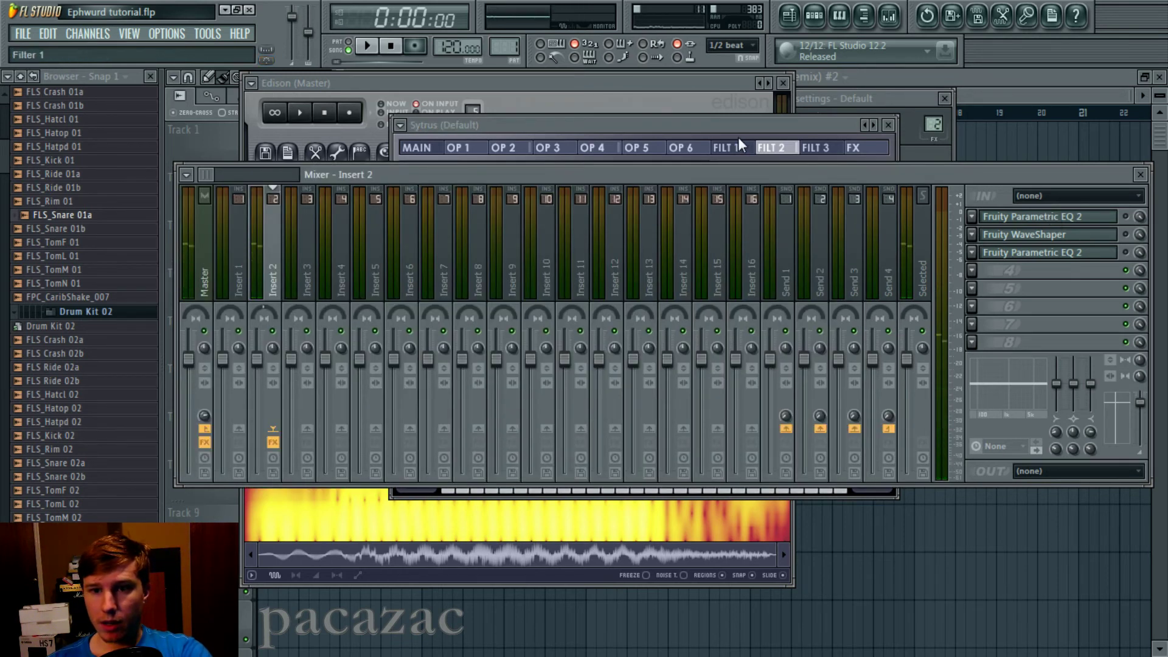
click(459, 84)
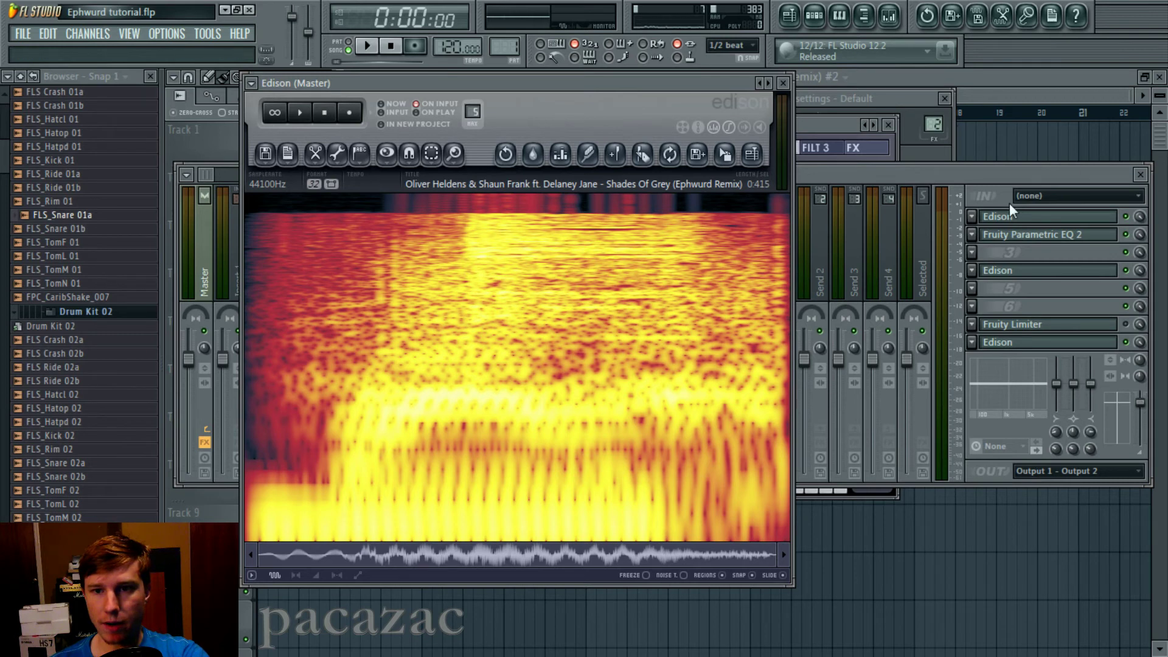
click(851, 125)
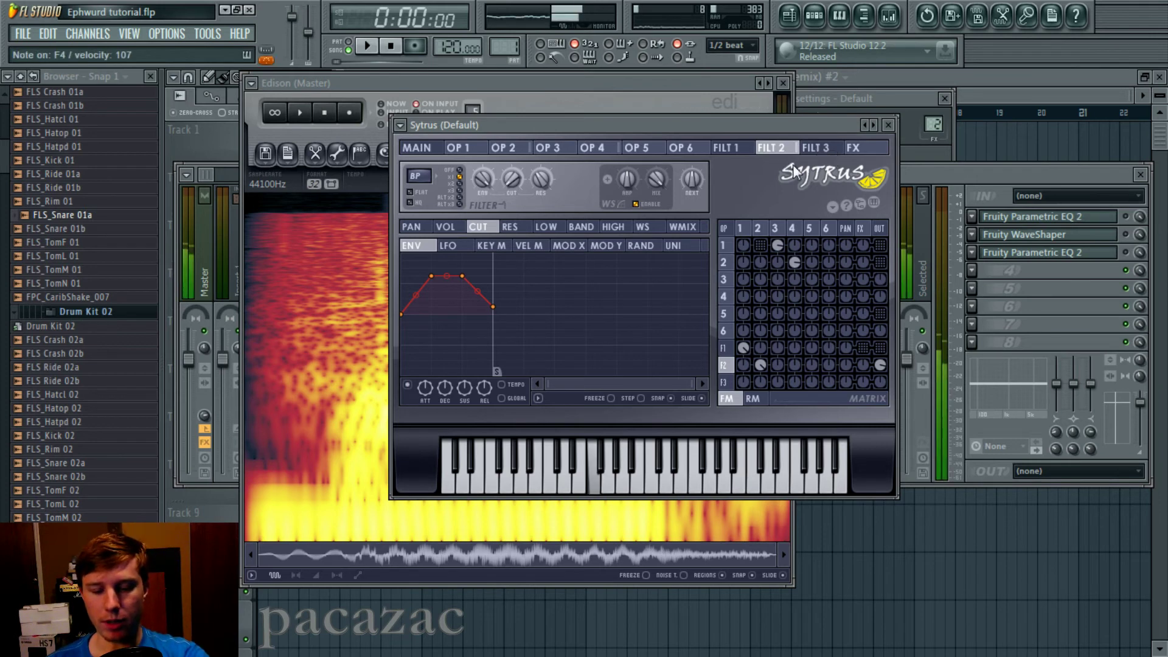
Turn Filter 1's output and effects sends back on in the Sytrus matrix and display the main settings with the unison section.
right_click(877, 350)
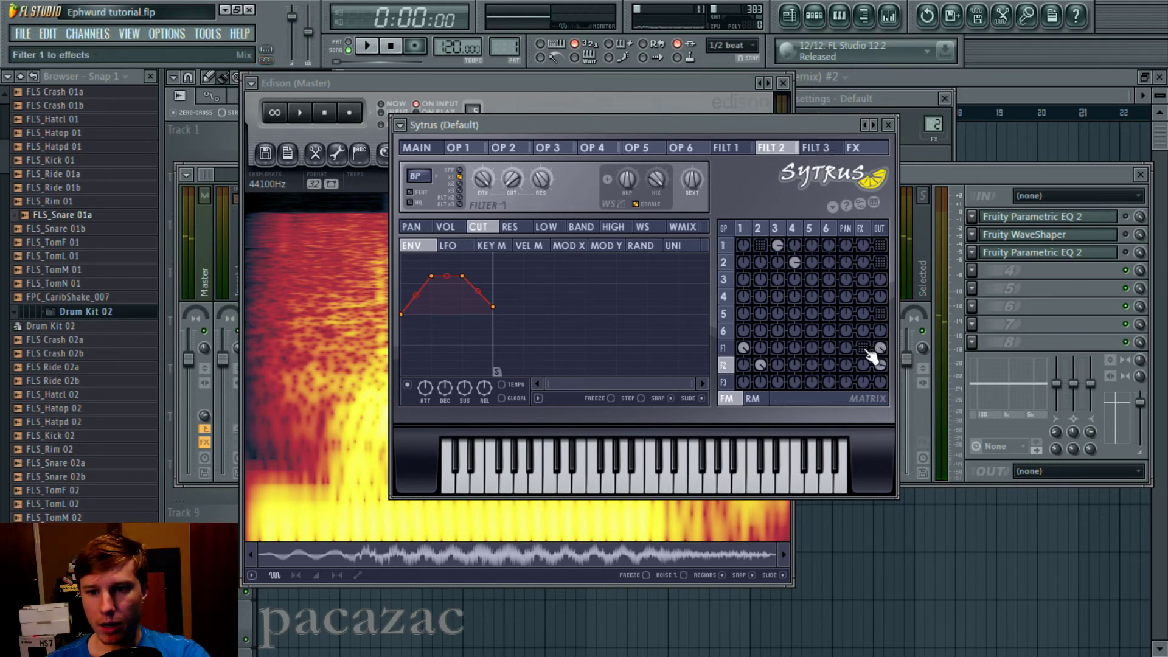
right_click(879, 364)
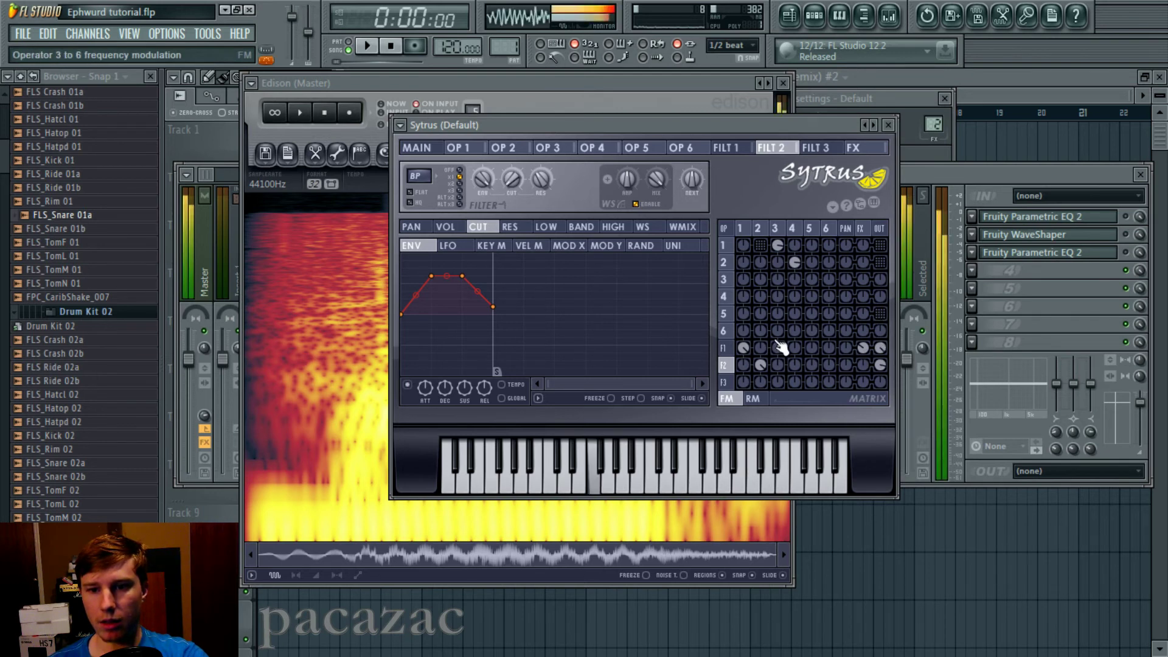
click(438, 154)
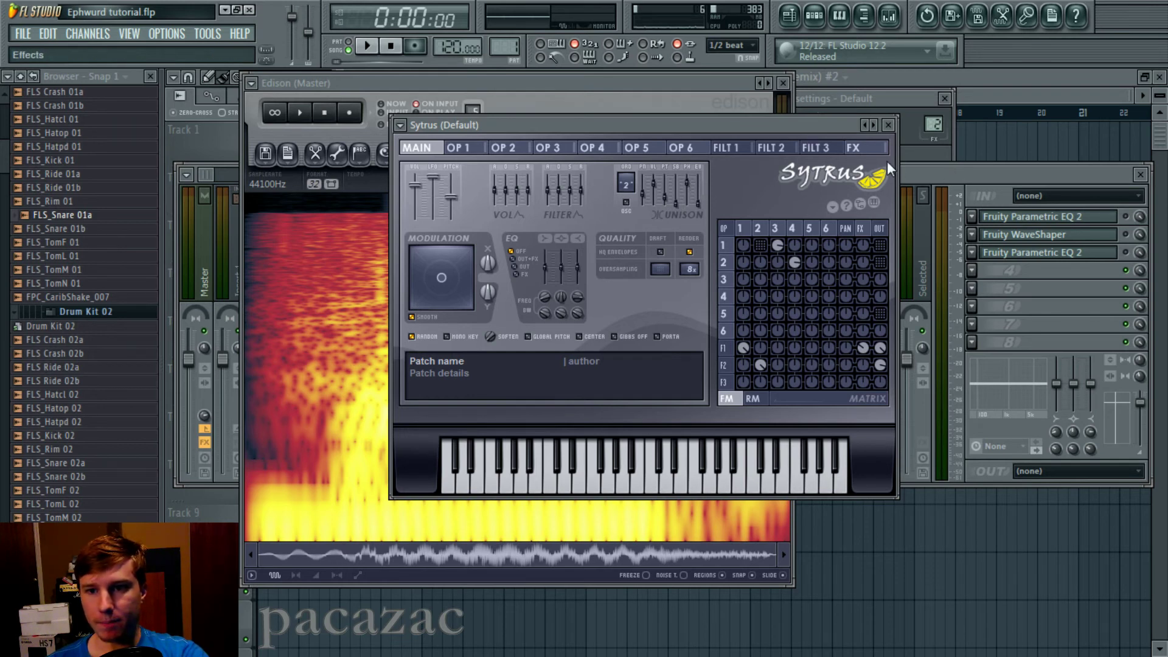
Turn both Fruity Parametric EQ 2 effects and the Fruity WaveShaper back on in mixer Insert 2, viewing the first equalizer's curve.
click(889, 15)
click(1117, 223)
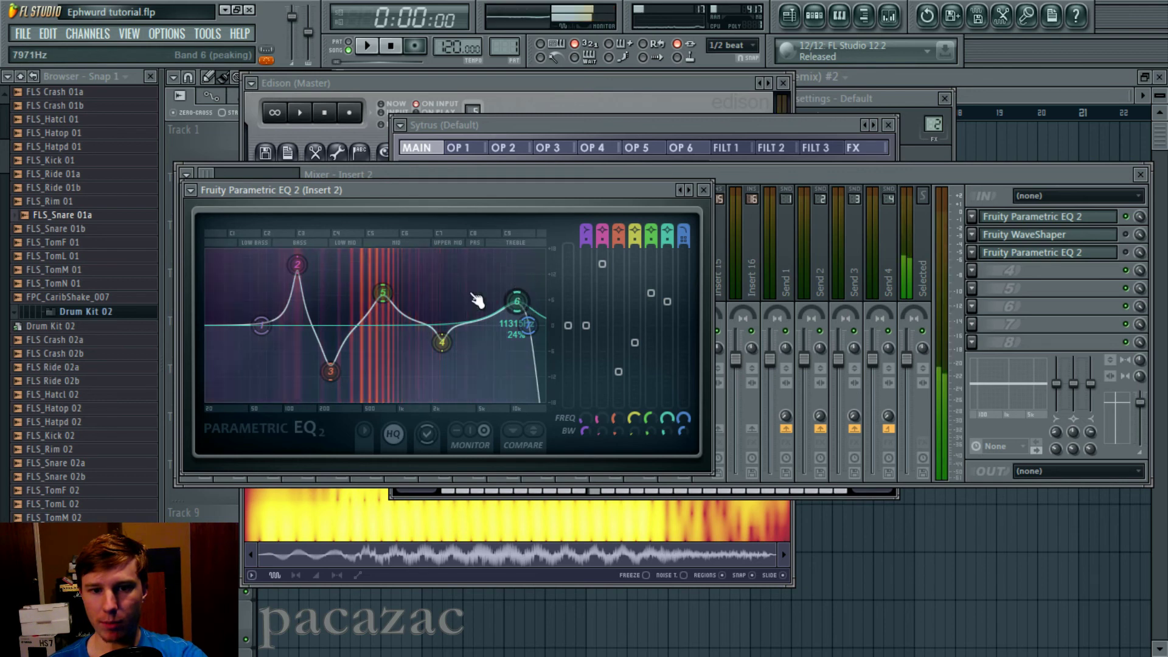
click(1113, 240)
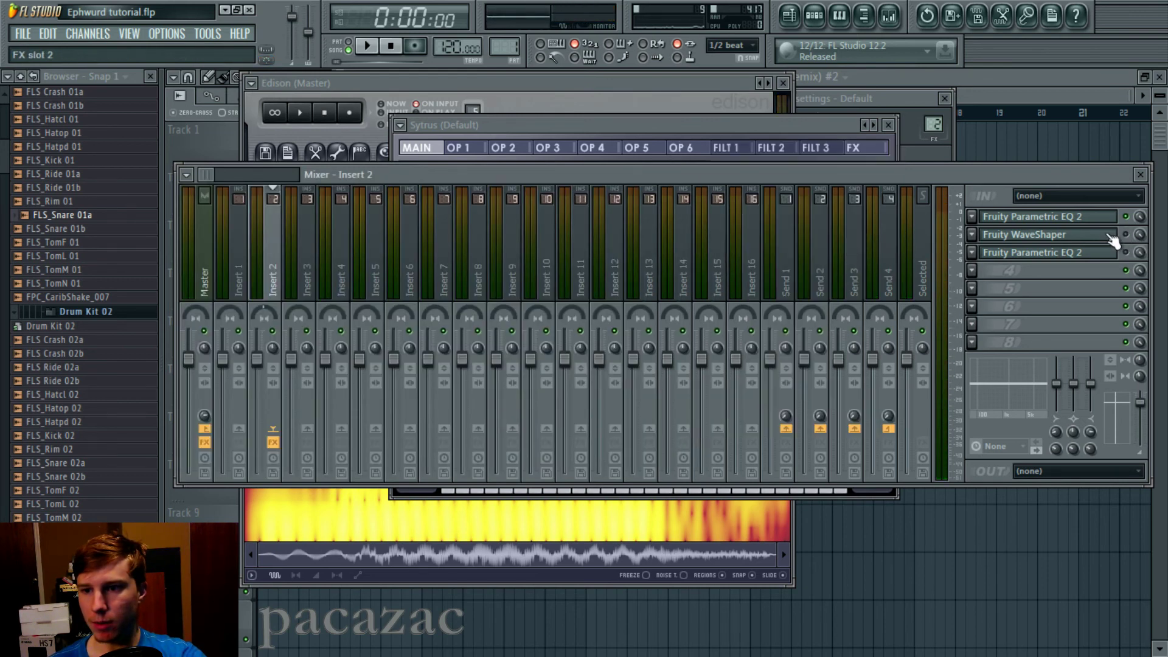
click(1111, 240)
click(1121, 242)
click(1113, 242)
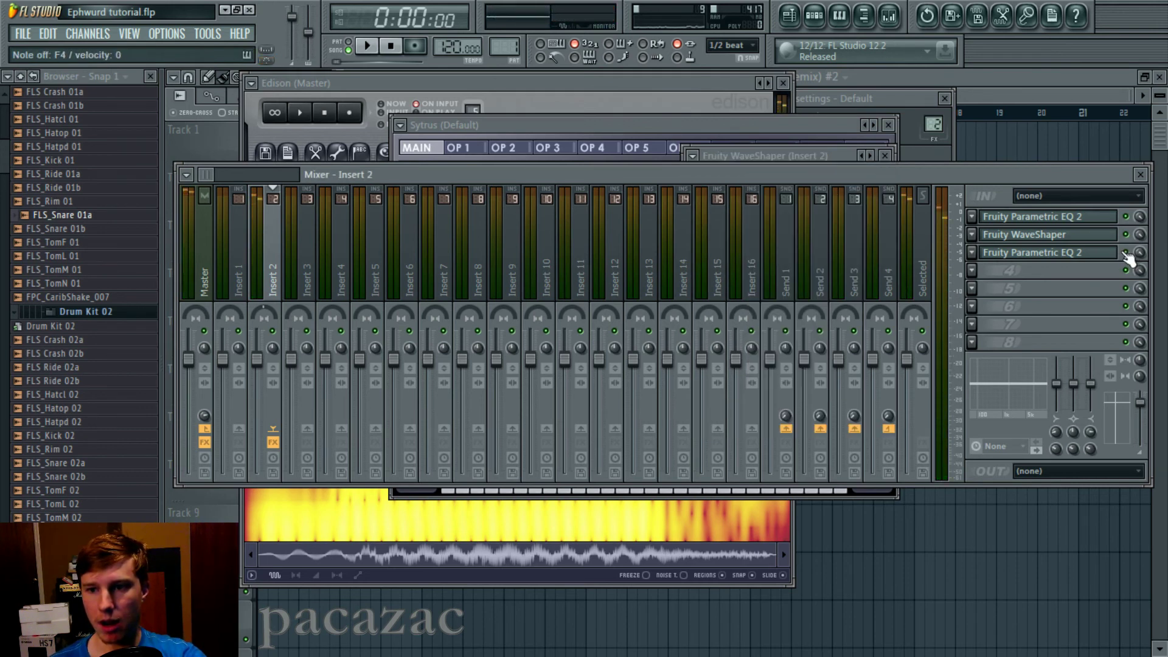
Open the second Fruity Parametric EQ 2 on Insert 2 and lower its band 5 level slightly.
click(1108, 254)
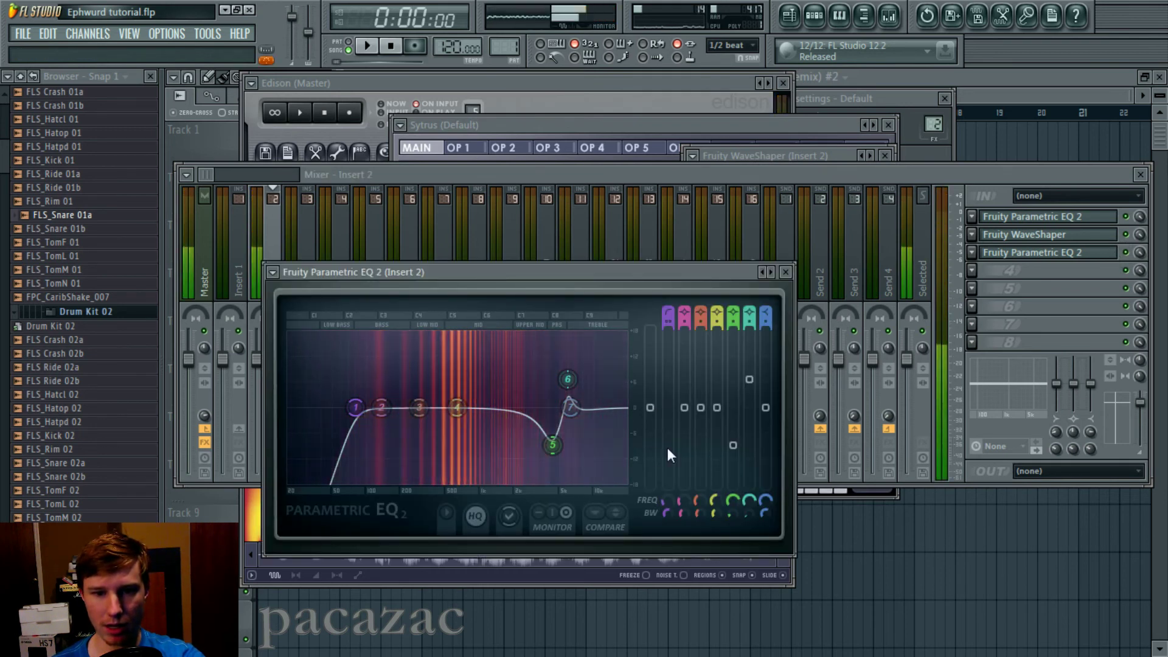
mouse_move(733, 445)
mouse_down()
mouse_move(734, 484)
mouse_move(733, 449)
mouse_up()
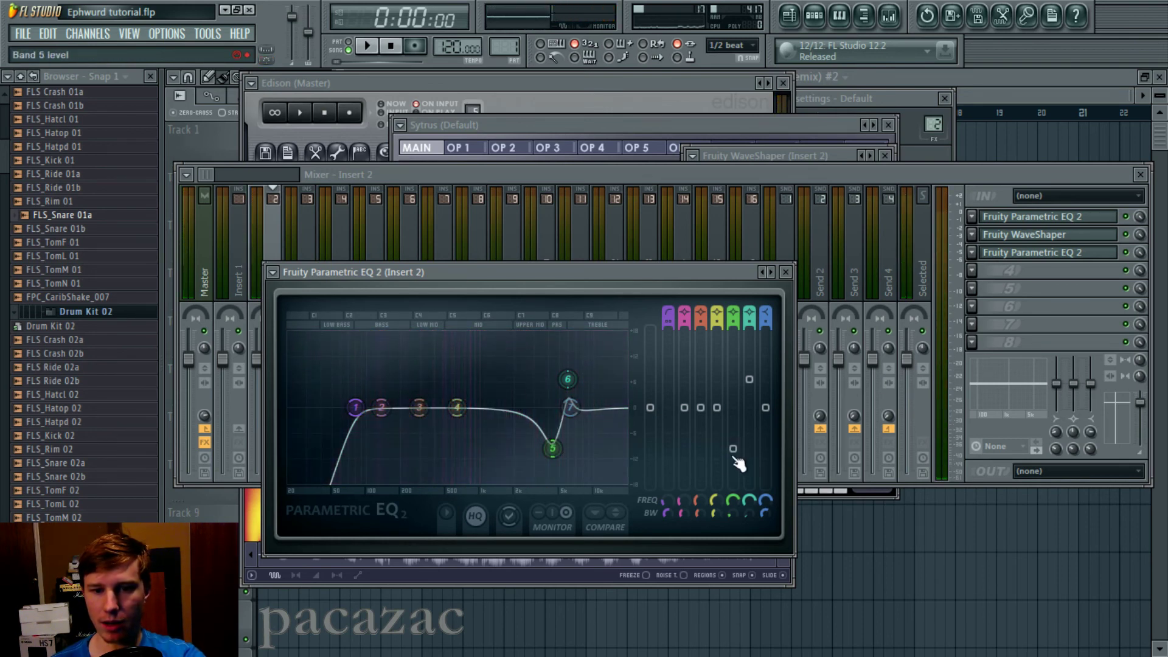
Examine the recorded spectrogram in the second Edison on the Master track, then close that Edison window.
click(996, 170)
click(205, 268)
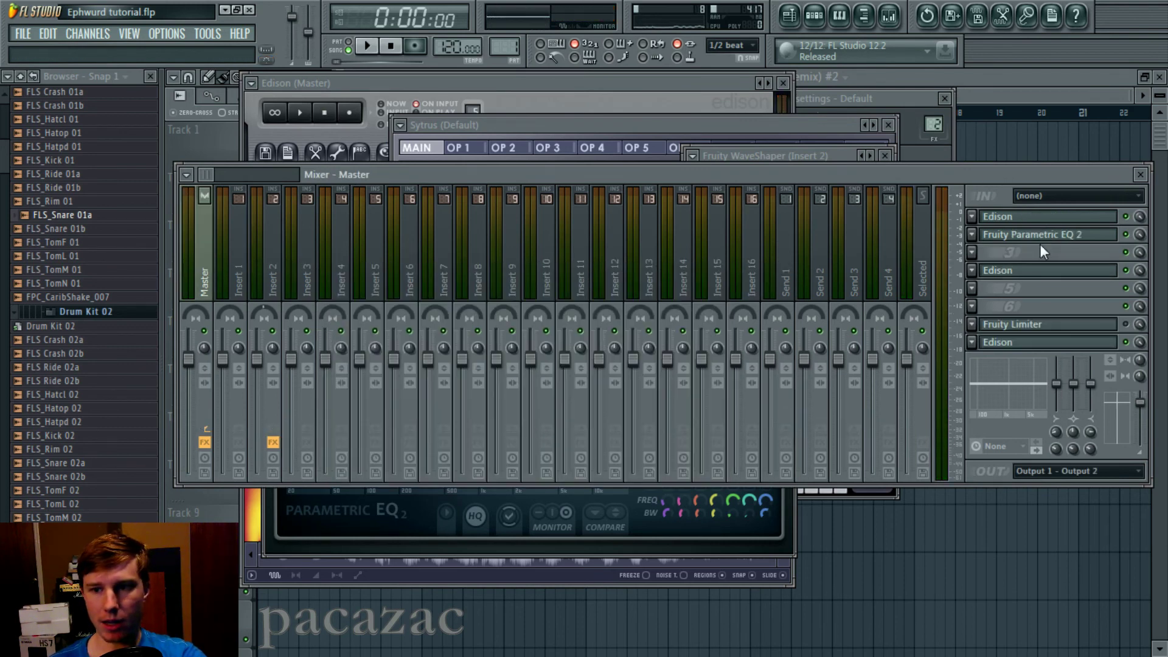
click(1043, 273)
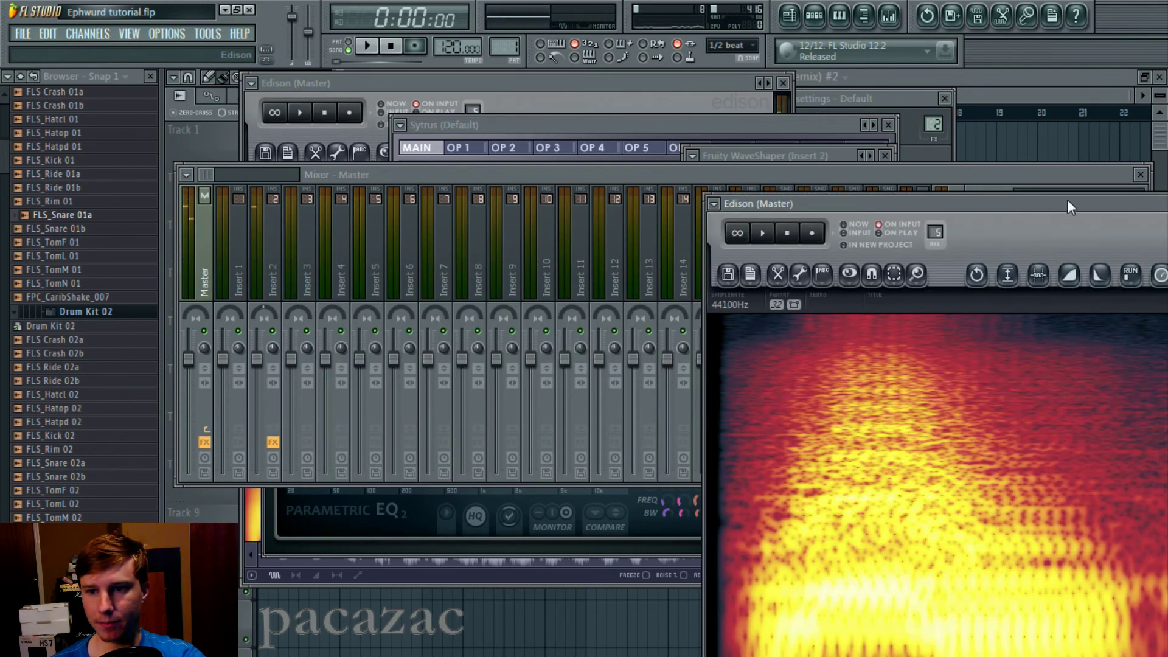
drag(1069, 201, 778, 108)
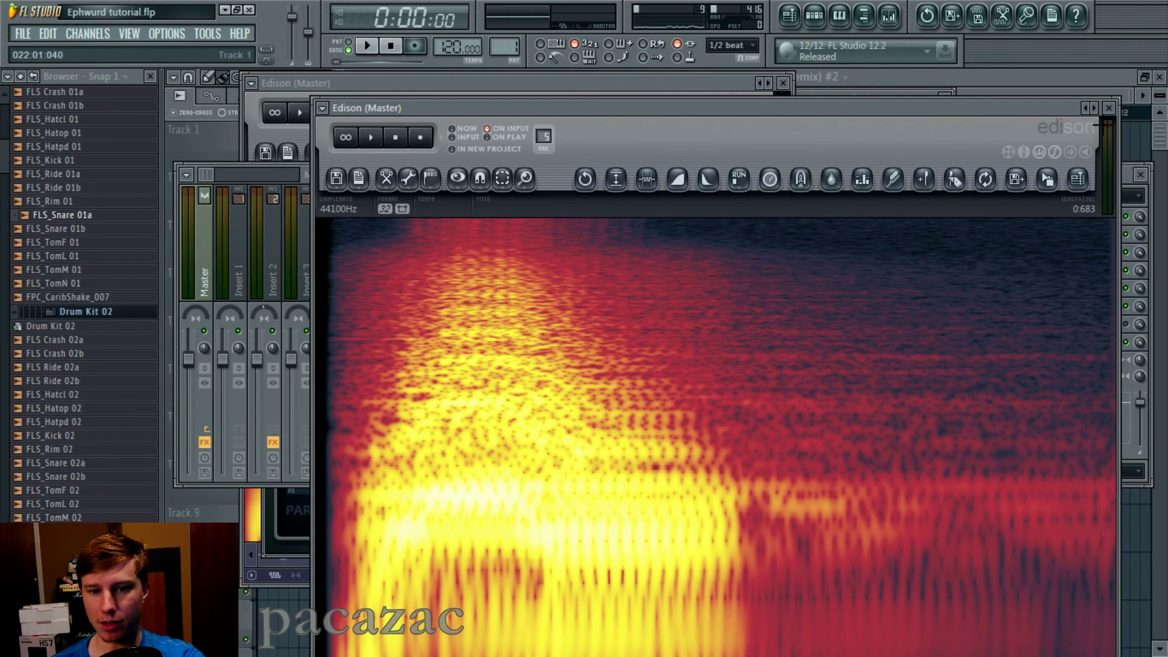
click(1112, 109)
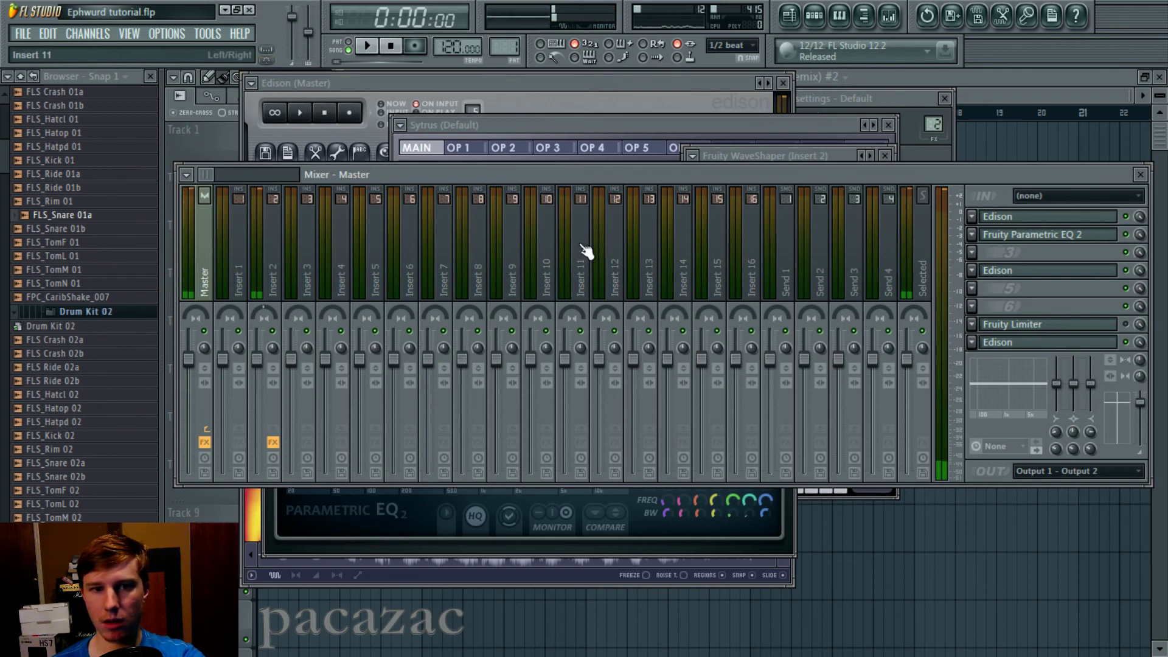
Open the second Fruity Parametric EQ 2 on mixer Insert 2 and lower its main output level slightly.
click(269, 263)
click(1085, 258)
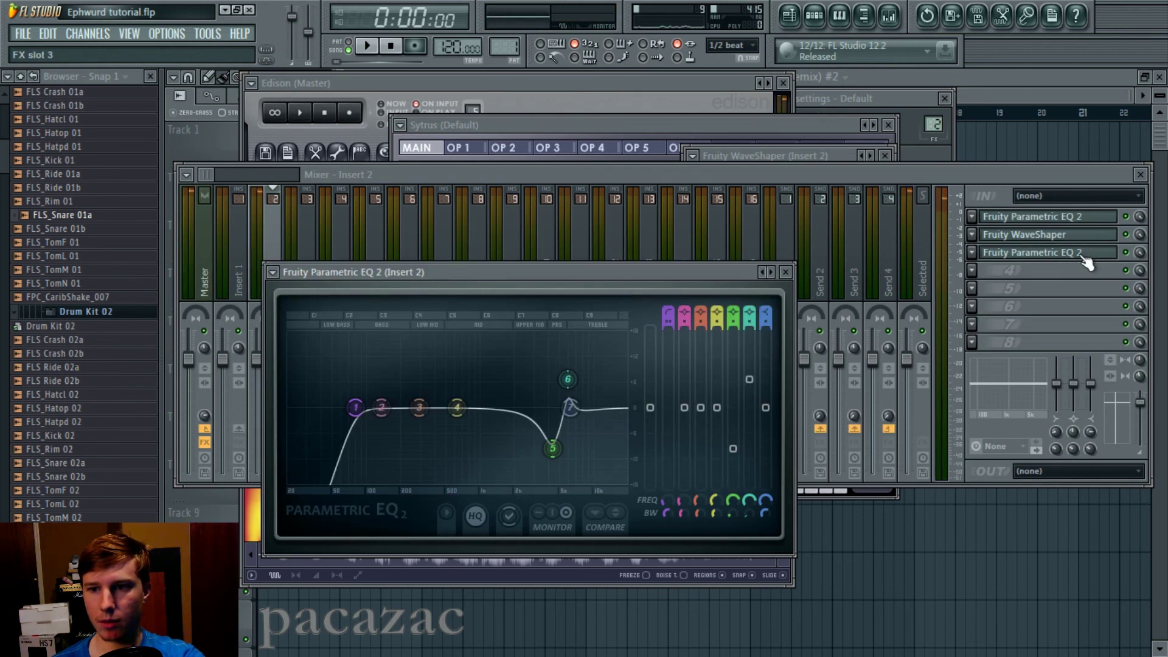
drag(656, 409, 649, 431)
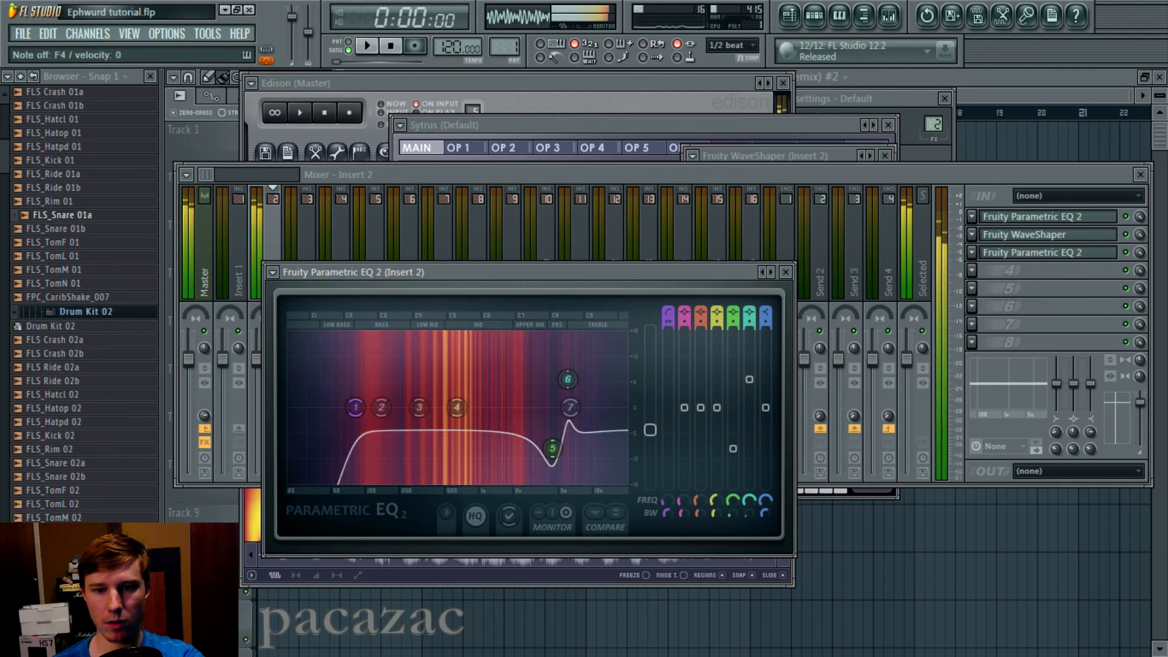
Inspect the waveform being recorded in the last Edison on the Master track, then close that Edison window.
click(204, 255)
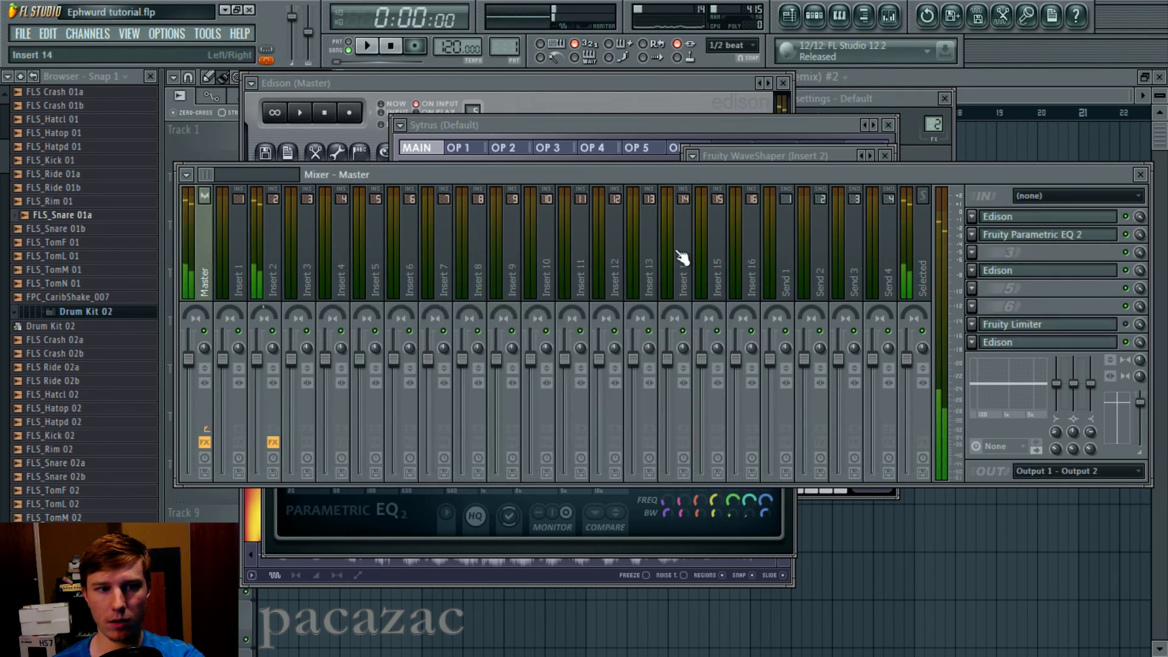
click(1089, 342)
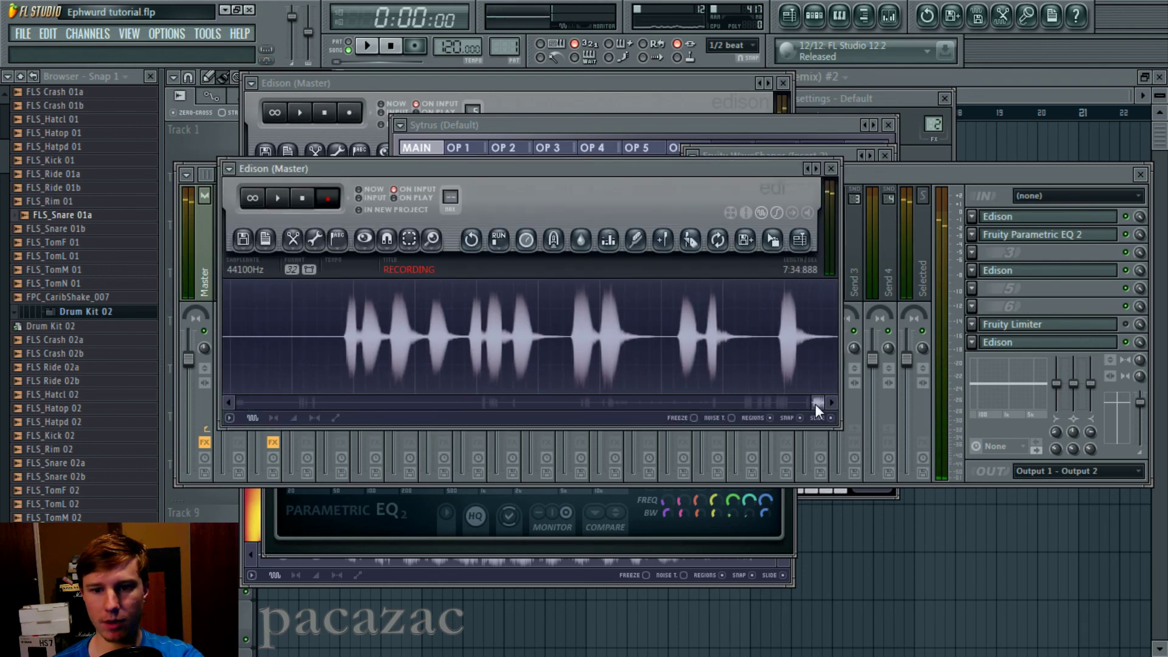
click(1074, 349)
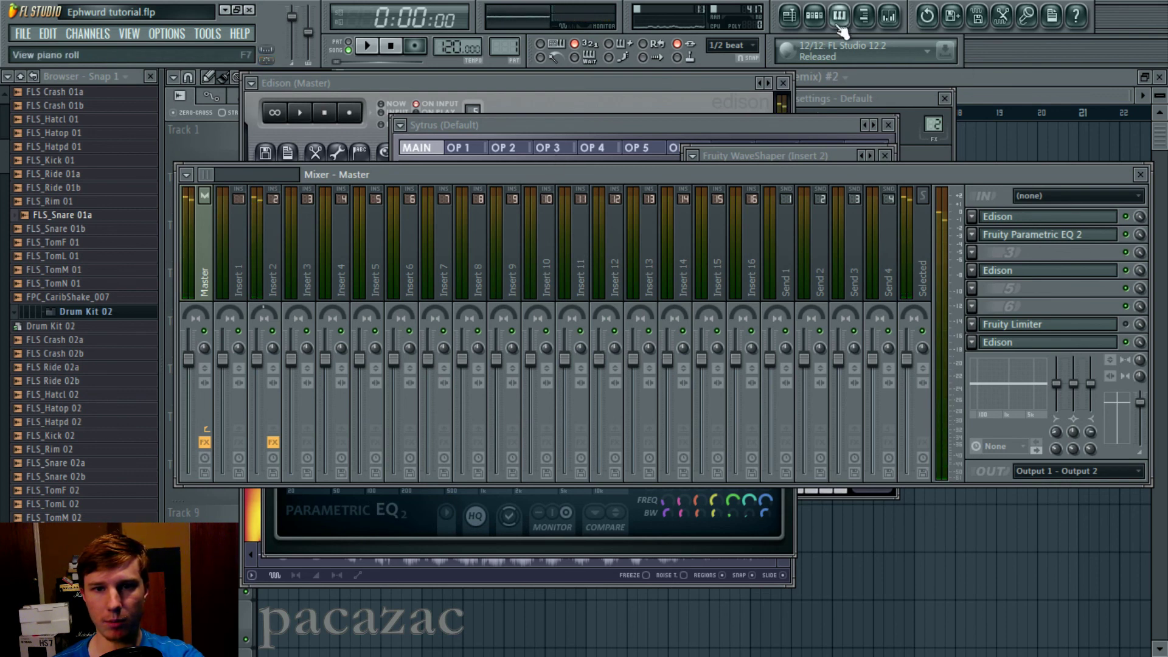
Display the playlist without the plugin windows and briefly start and stop playback.
click(789, 17)
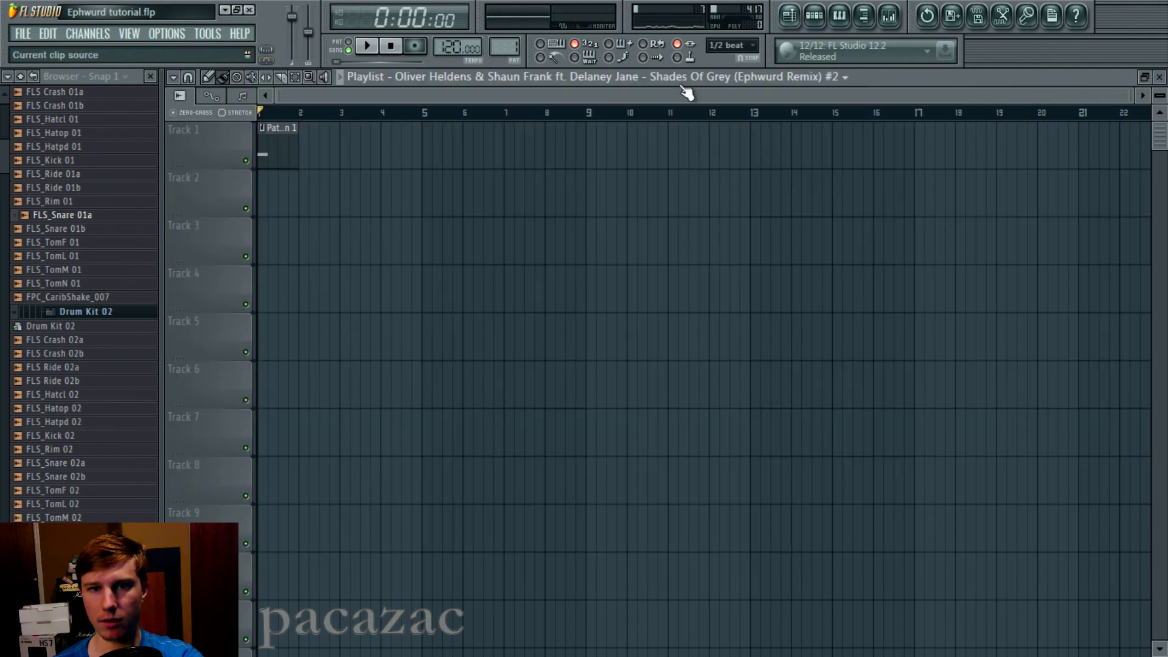
key(space)
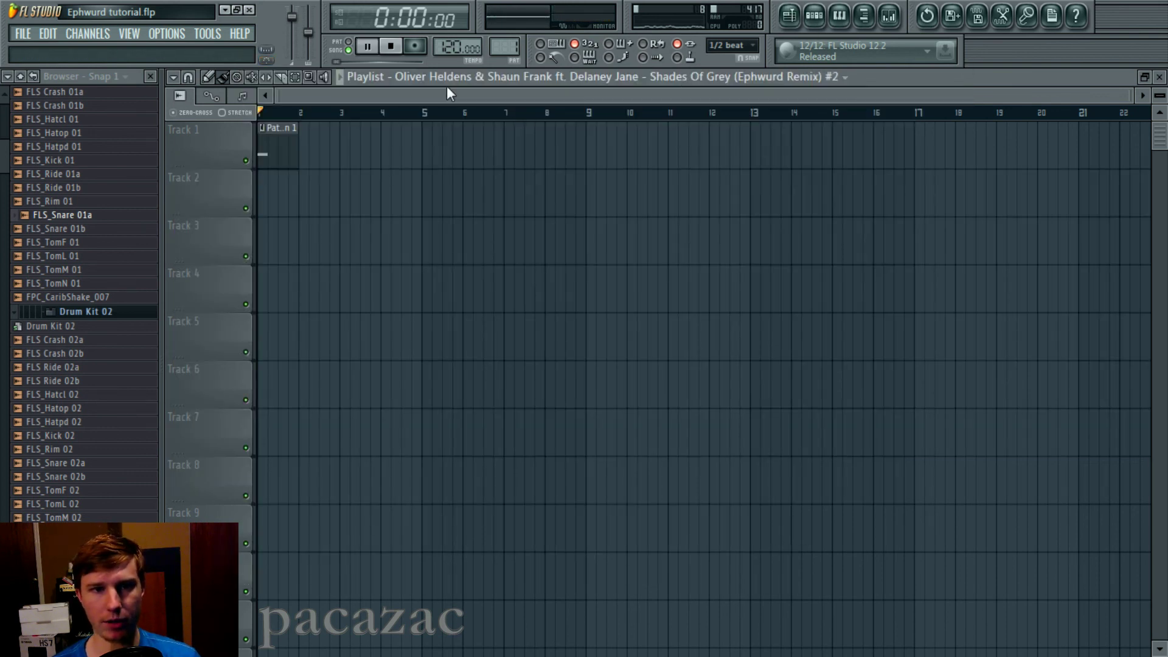
key(space)
key(space)
key(space)
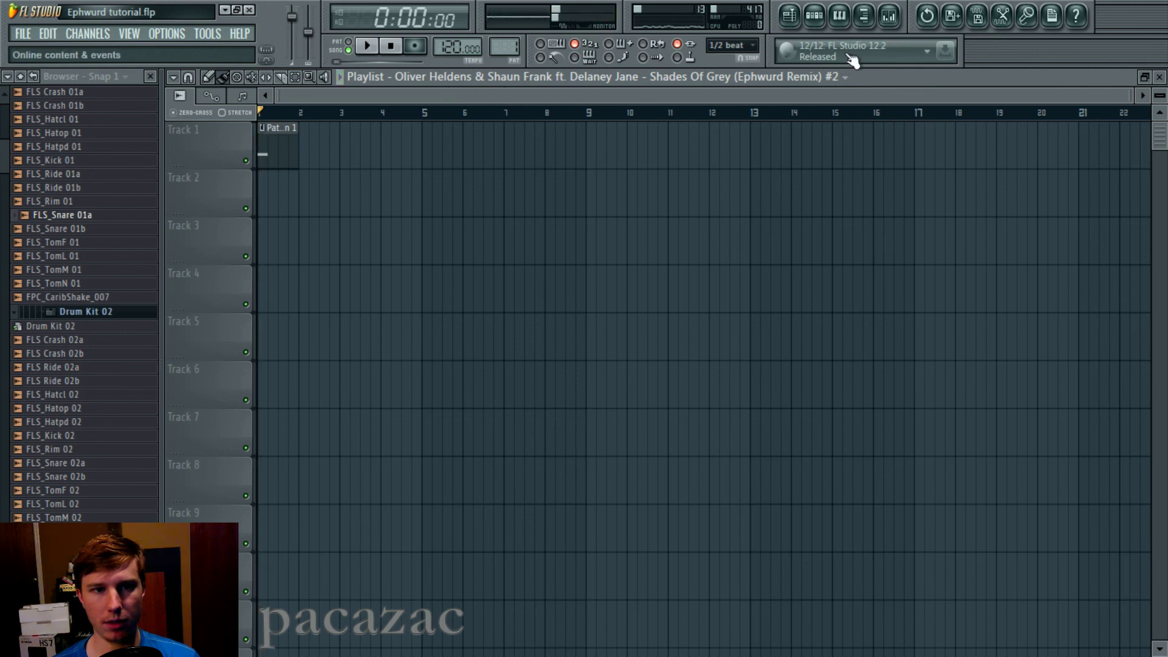
Bring the mixer back over the playlist with the Master track's effect slots displayed.
click(889, 17)
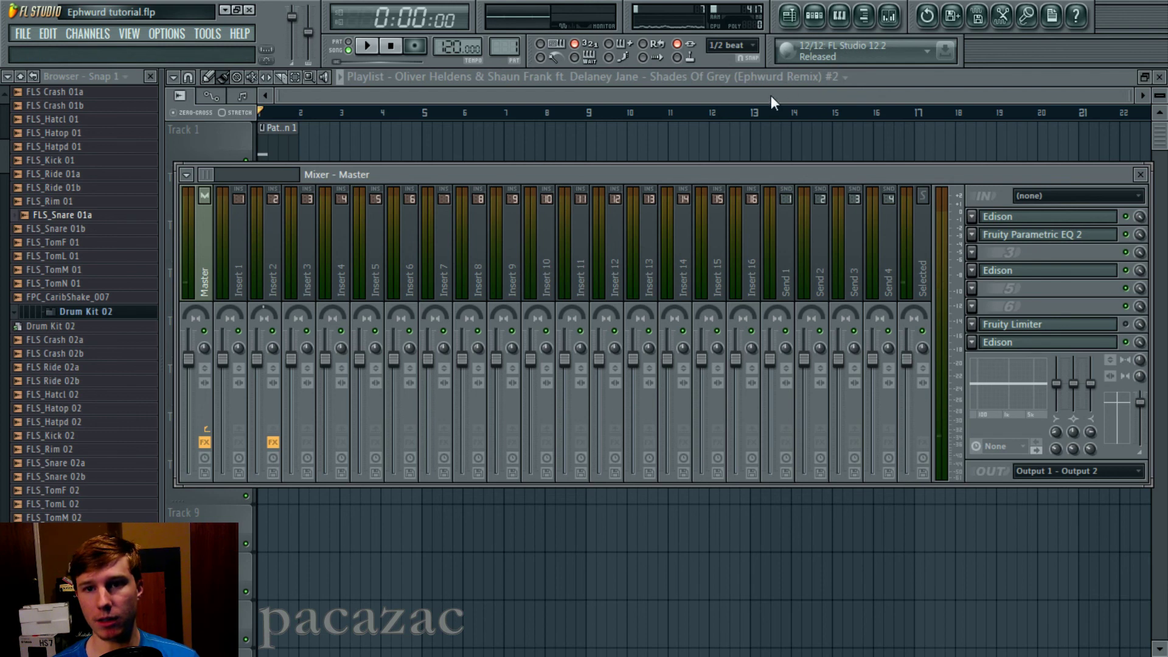
key(F9)
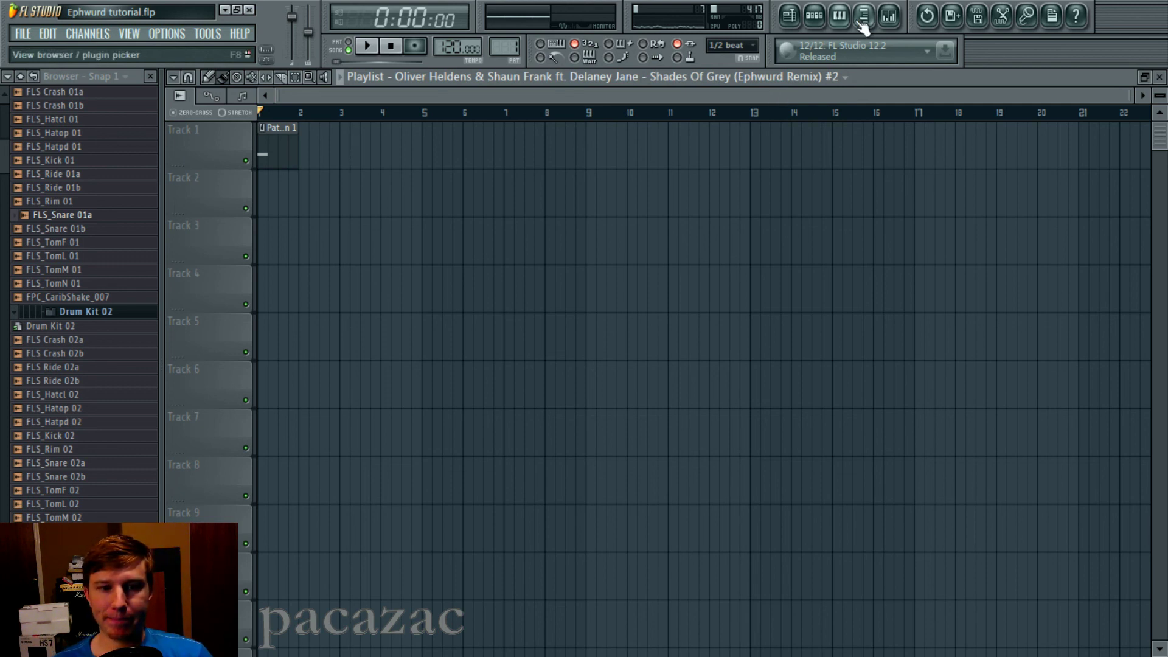
click(886, 20)
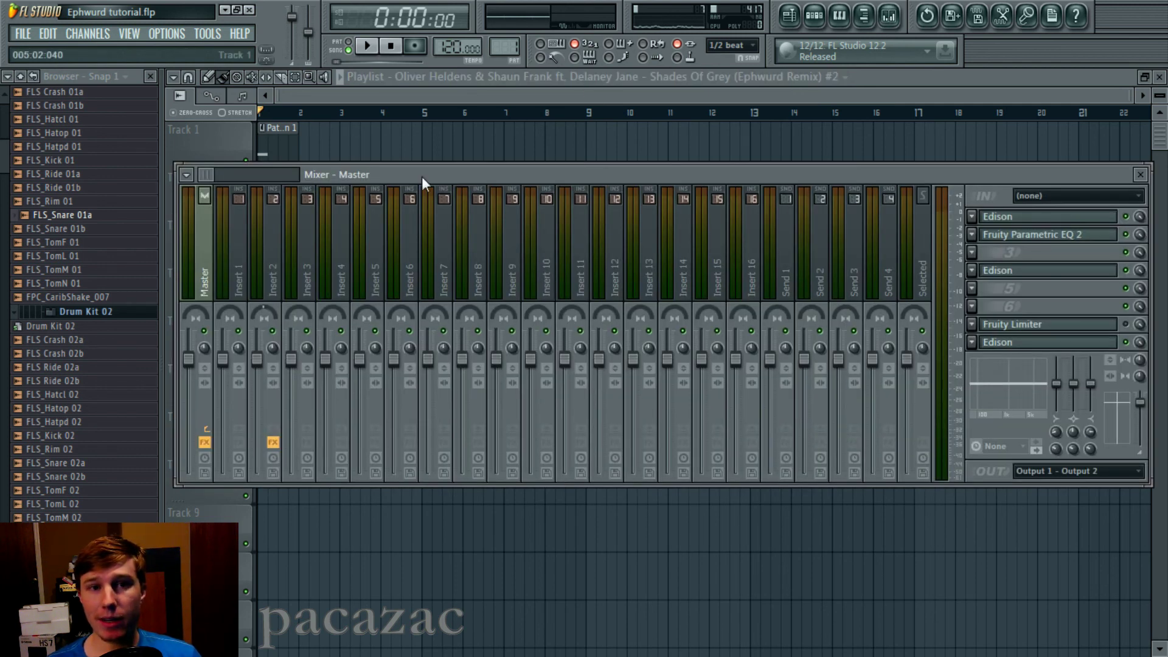